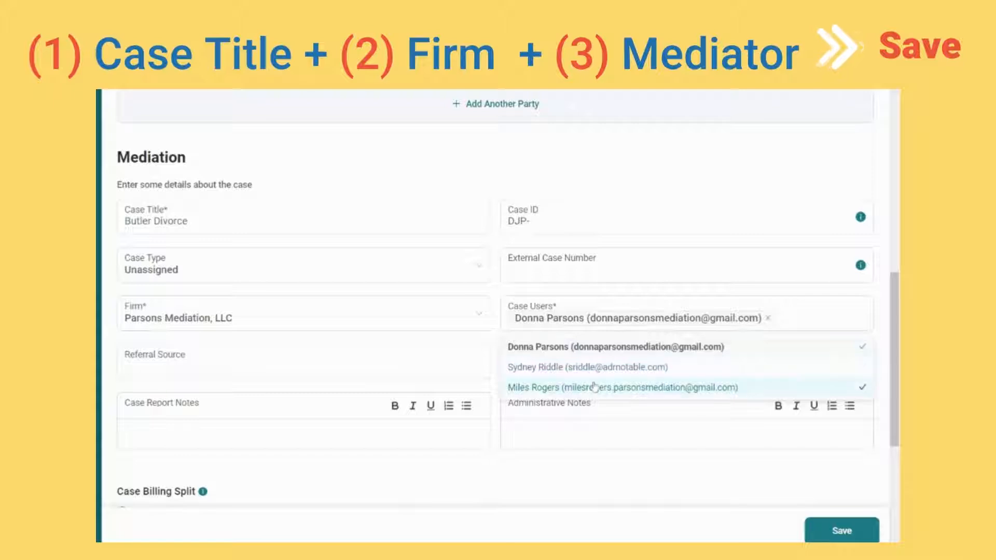
- Tick the second mediator in the Butler Divorce case's Case Users list
{"action": "left_click", "coordinate": [595, 387]}
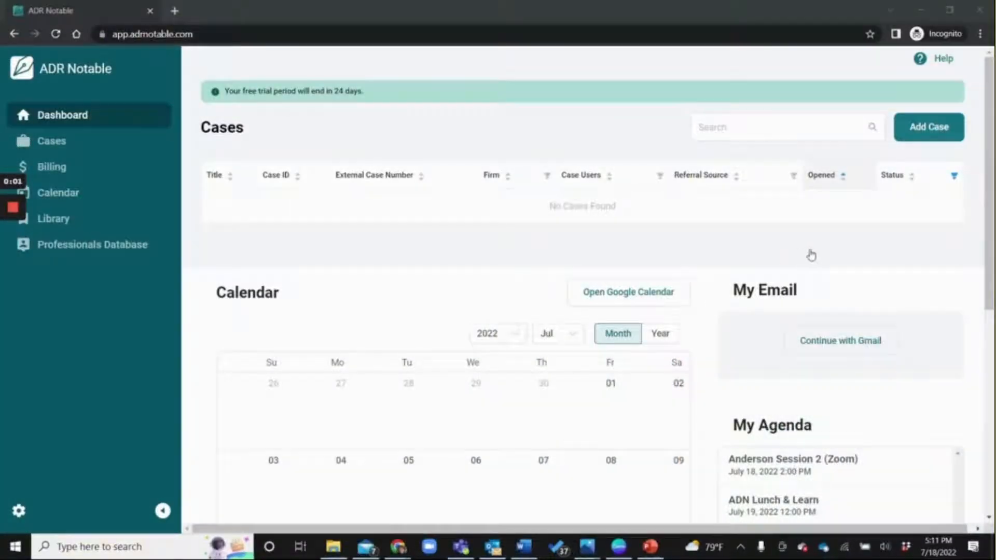
- Start a new case with Party 1 as Primary - Company 'Acme Construction'
{"action": "left_click", "coordinate": [925, 131]}
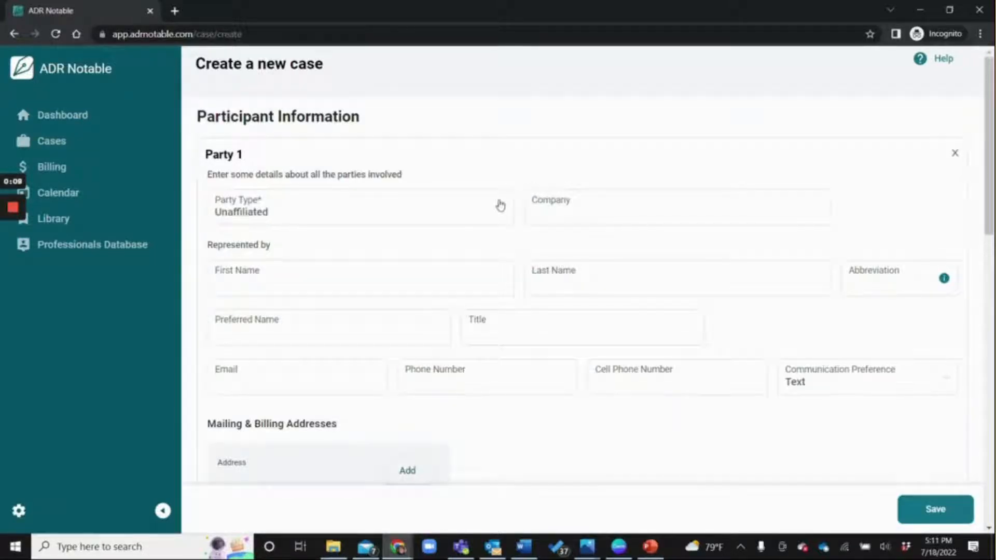
{"action": "left_click", "coordinate": [500, 208]}
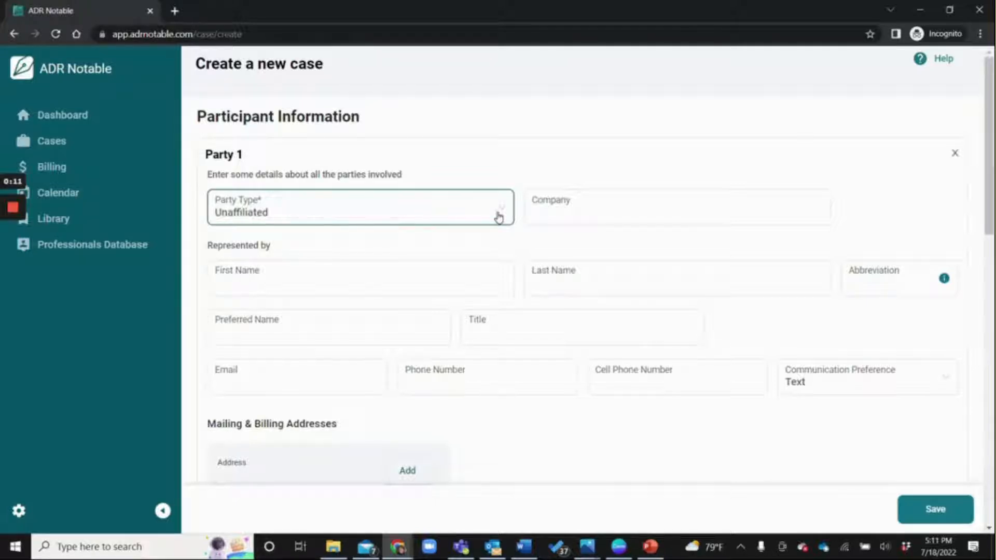
{"action": "left_click", "coordinate": [503, 216]}
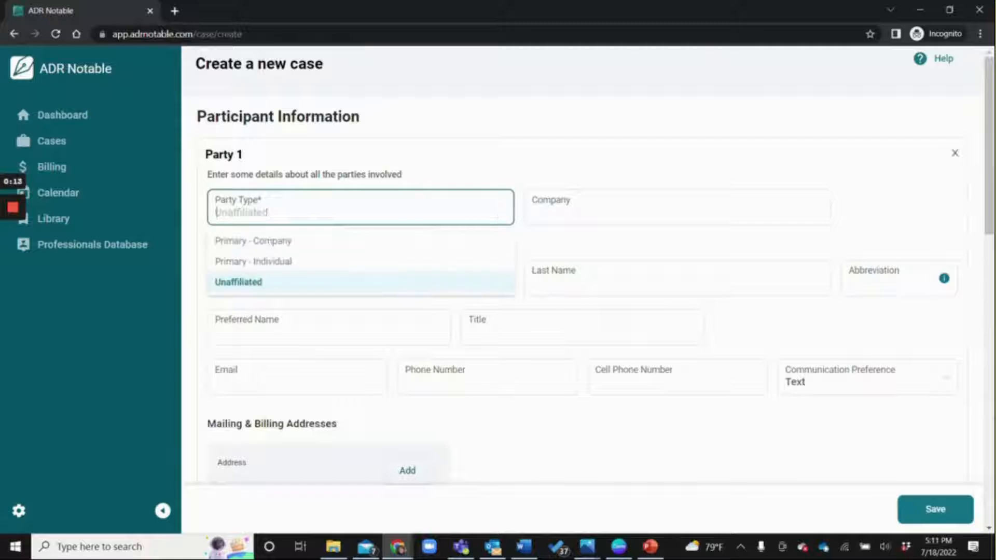
{"action": "left_click", "coordinate": [334, 242]}
{"action": "left_click", "coordinate": [591, 210]}
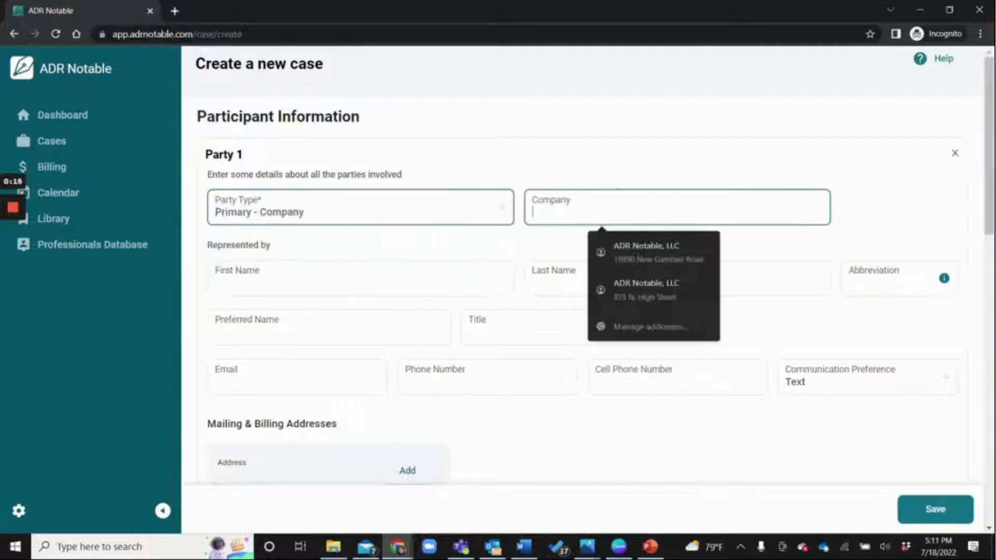
{"action": "type", "text": "Acme Construction"}
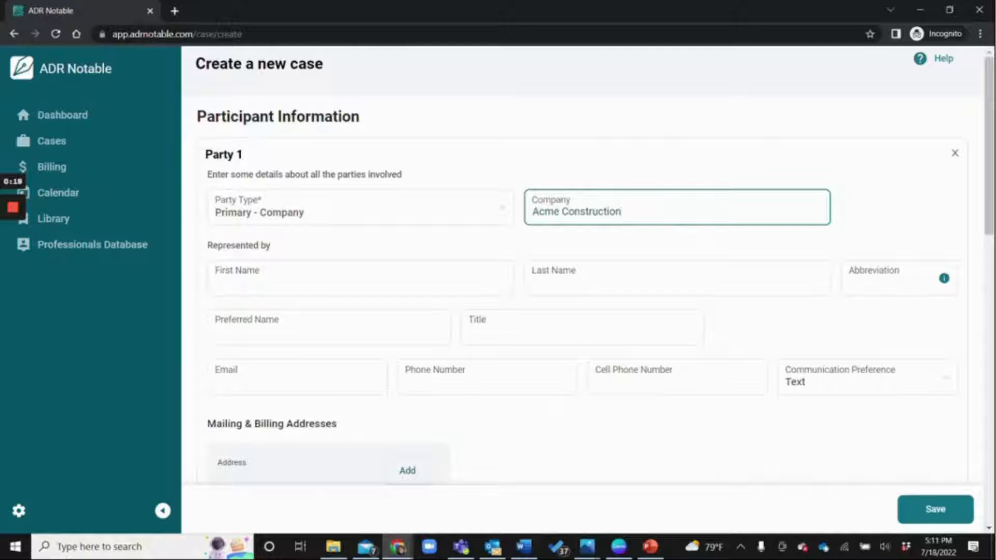
{"action": "scroll", "coordinate": [347, 317], "scroll_direction": "down", "scroll_amount": 6}
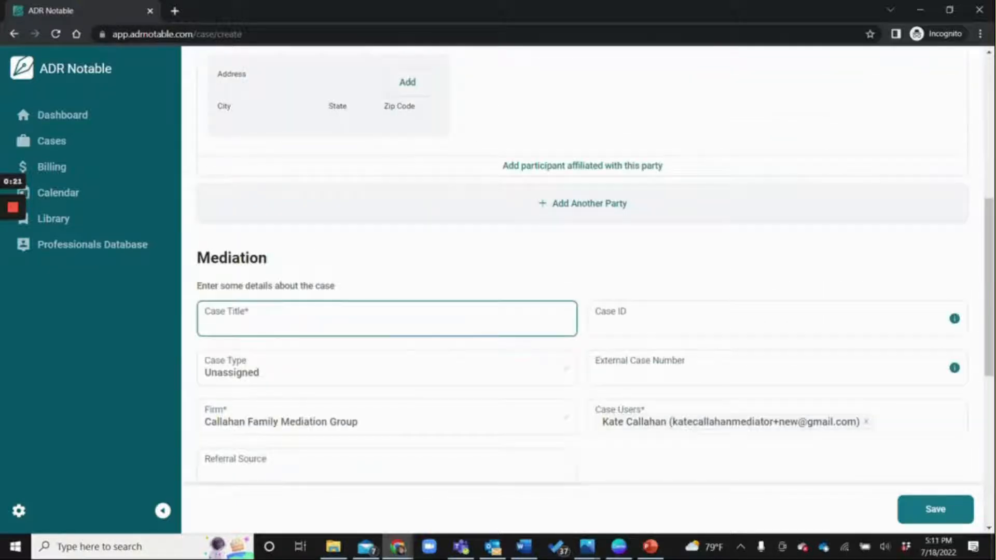
- Title the case 'Acme Construction and Jones Electric' and set its type to General > Construction
{"action": "left_click", "coordinate": [346, 319]}
{"action": "type", "text": "Acme Construction and Jones Electric"}
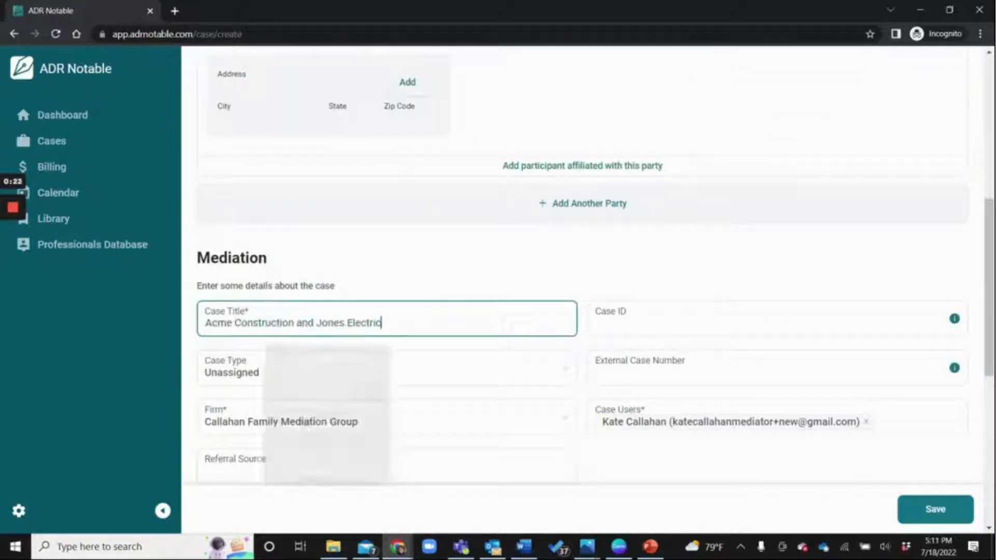
{"action": "left_click", "coordinate": [431, 376]}
{"action": "left_click", "coordinate": [210, 429]}
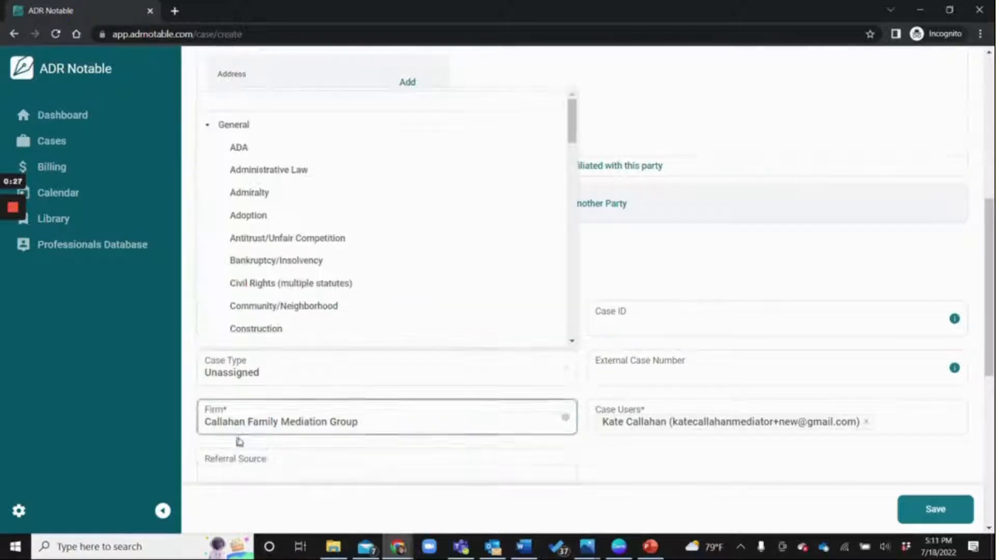
{"action": "left_click", "coordinate": [272, 335]}
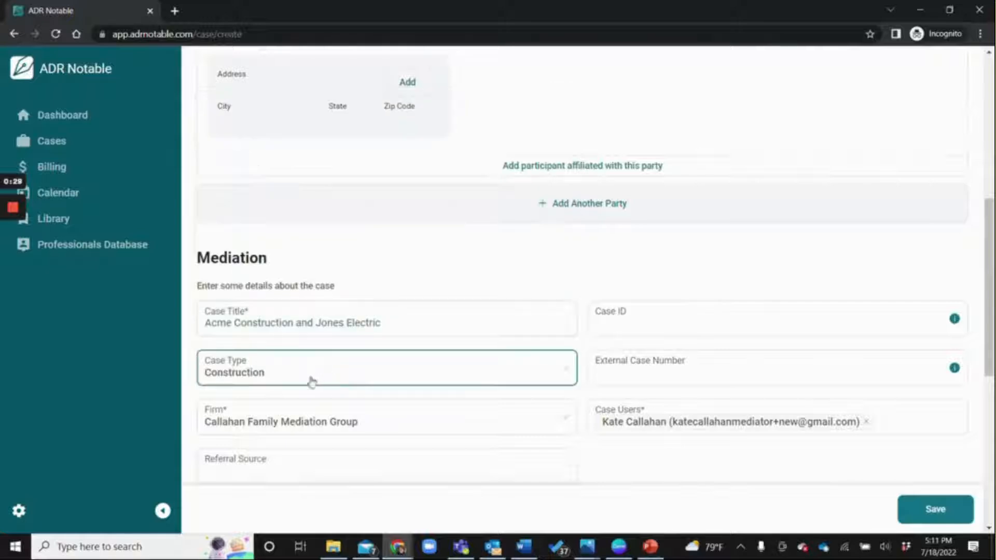
{"action": "left_click", "coordinate": [318, 418]}
{"action": "scroll", "coordinate": [327, 363], "scroll_direction": "down", "scroll_amount": 1}
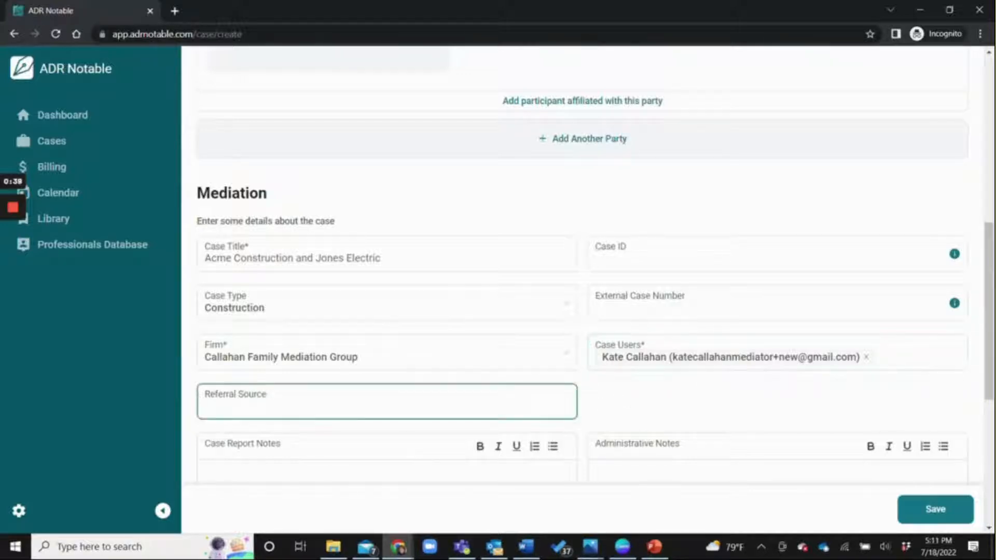
- Choose Gerstein Law as referral source, add admin note 'Probably in 9/22', and save
{"action": "left_click", "coordinate": [332, 407]}
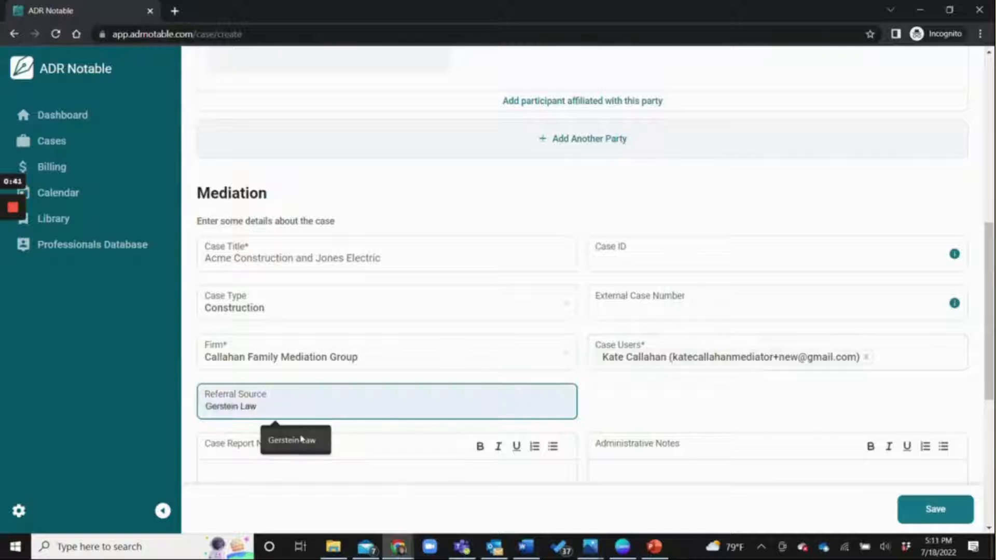
{"action": "left_click", "coordinate": [304, 438]}
{"action": "scroll", "coordinate": [646, 313], "scroll_direction": "down", "scroll_amount": 4}
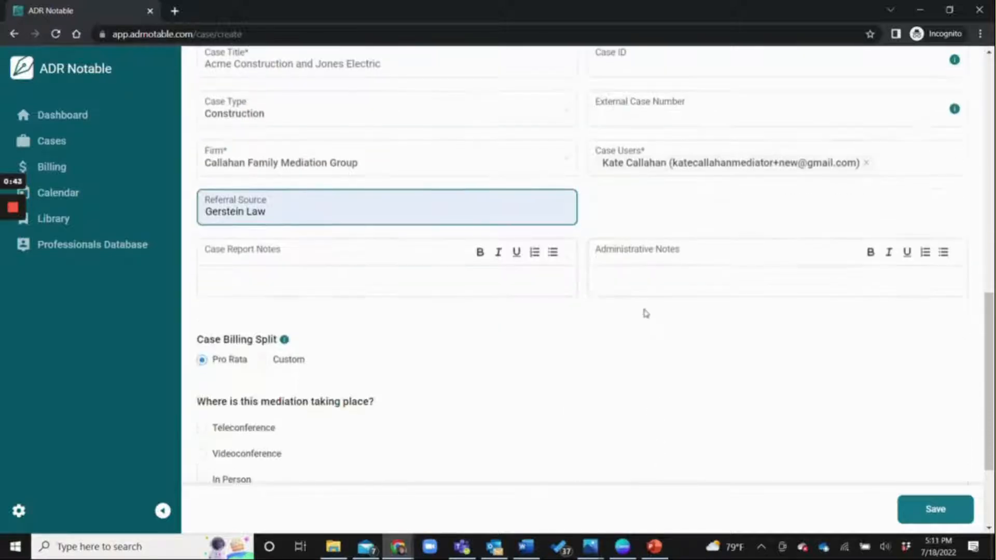
{"action": "left_click", "coordinate": [597, 280]}
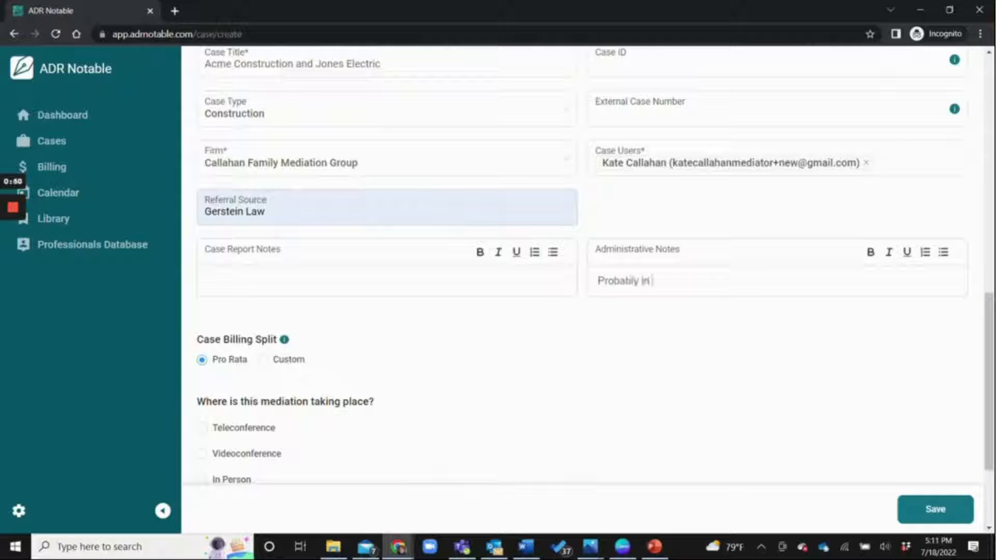
{"action": "type", "text": "Probably in 9/22"}
{"action": "scroll", "coordinate": [699, 362], "scroll_direction": "down", "scroll_amount": 3}
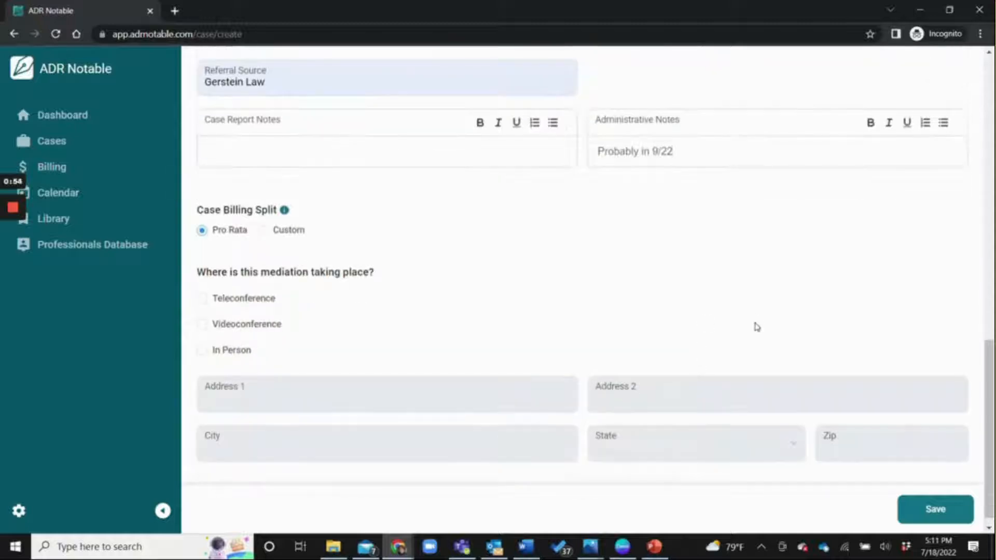
{"action": "left_click", "coordinate": [937, 508]}
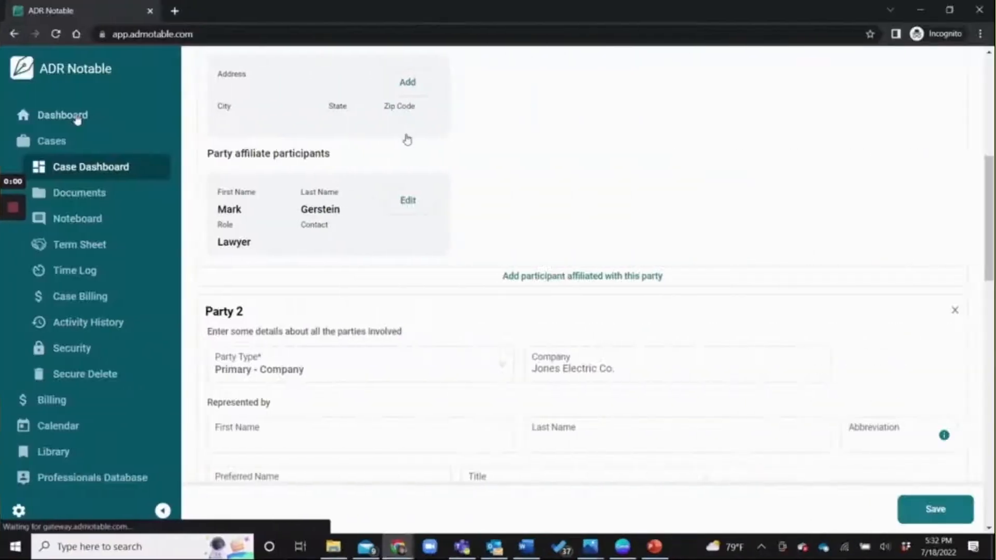
- Open the Acme Construction and Jones Electric case for editing and move through Party 1's representative name fields
{"action": "scroll", "coordinate": [550, 170], "scroll_direction": "up", "scroll_amount": 6}
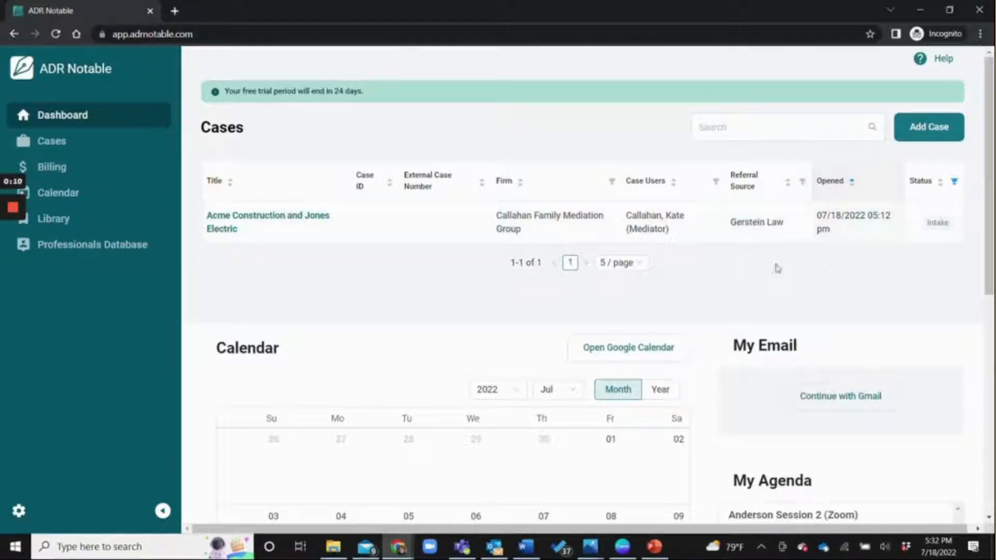
{"action": "left_click", "coordinate": [862, 227]}
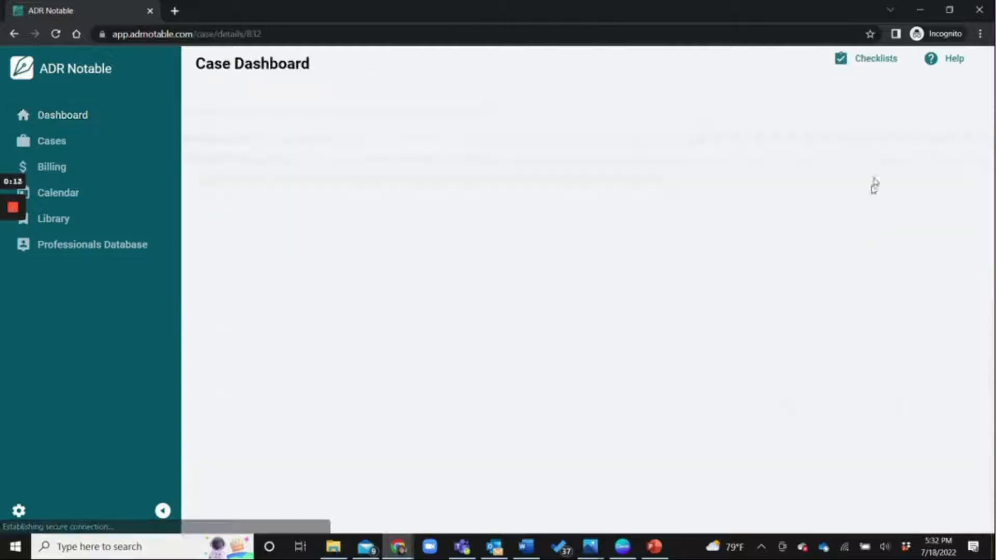
{"action": "left_click", "coordinate": [939, 136]}
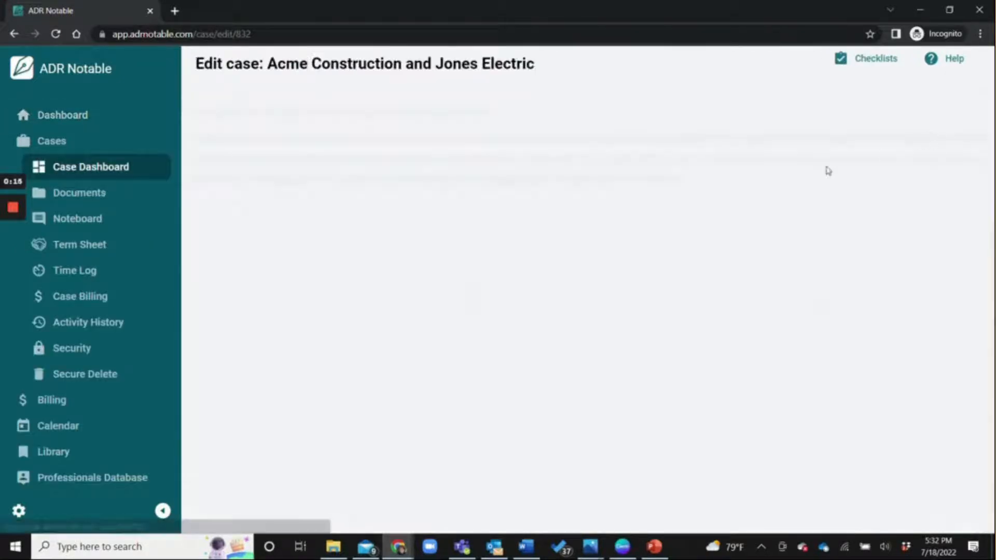
{"action": "left_click", "coordinate": [592, 274]}
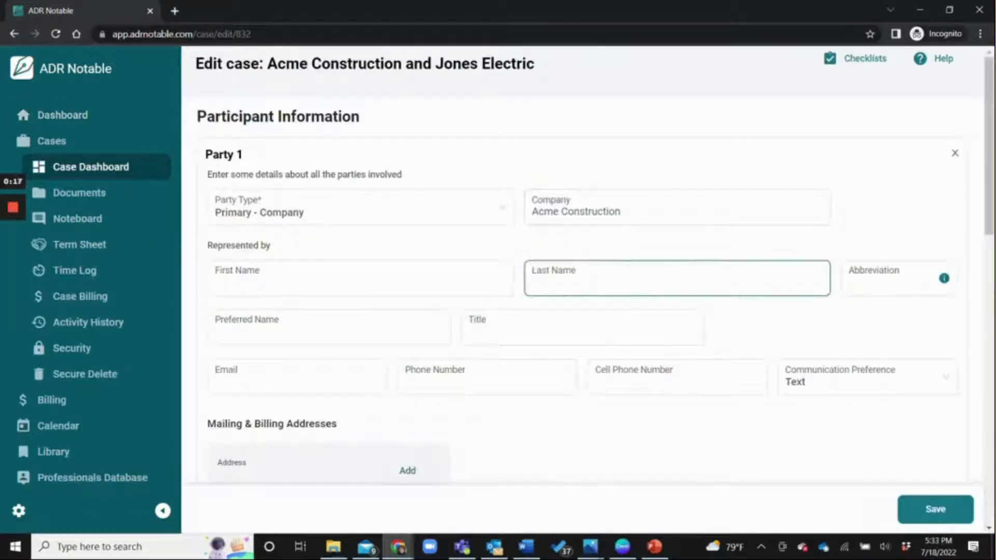
{"action": "left_click", "coordinate": [578, 244]}
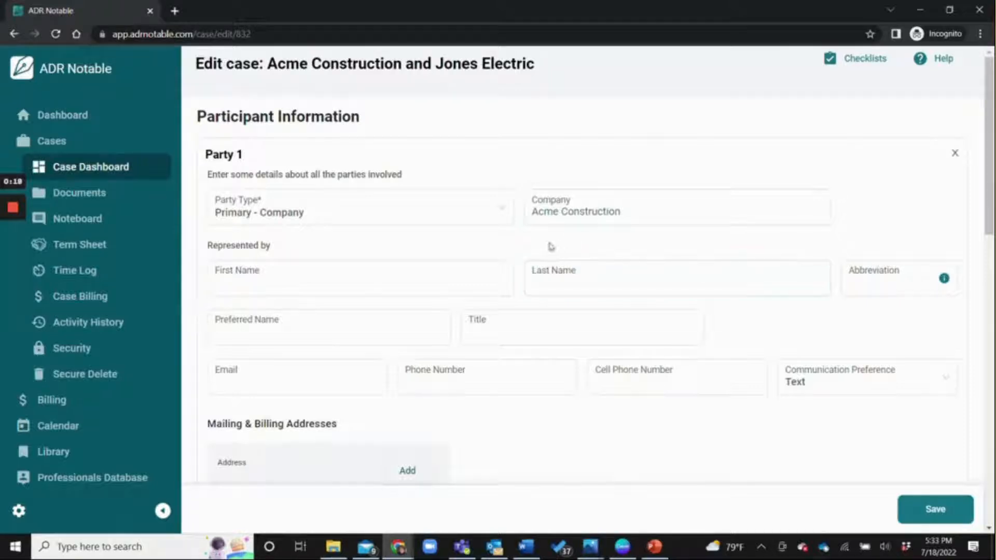
{"action": "left_click", "coordinate": [478, 258]}
{"action": "key", "text": "Tab"}
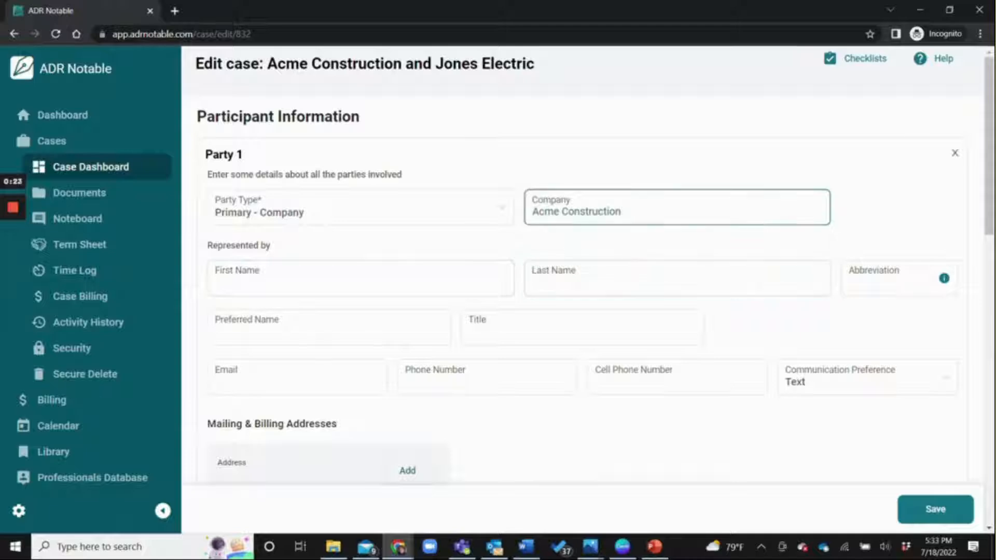
{"action": "scroll", "coordinate": [573, 313], "scroll_direction": "down", "scroll_amount": 3}
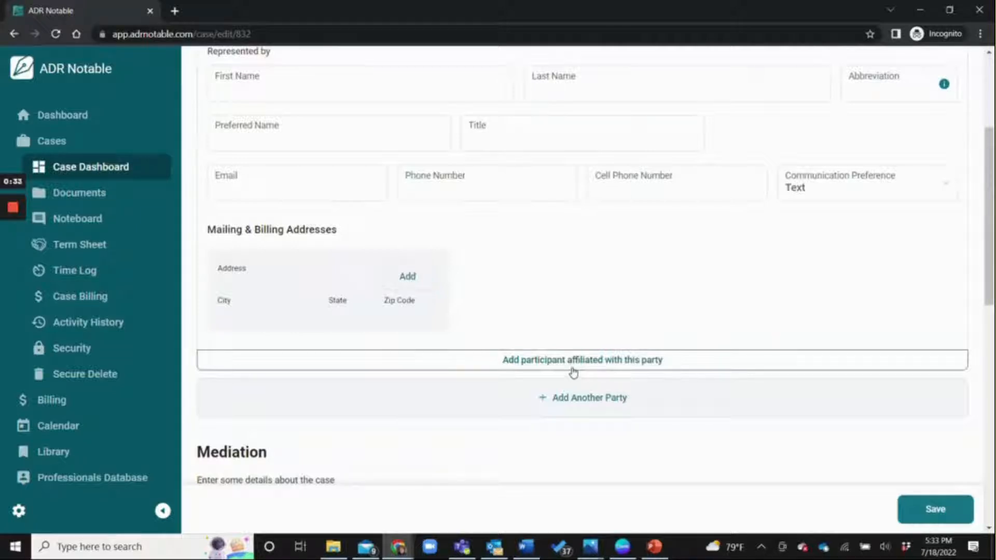
- Add an Individual affiliate to Party 1 with first, last and preferred names and abbreviation MG
{"action": "left_click", "coordinate": [573, 363]}
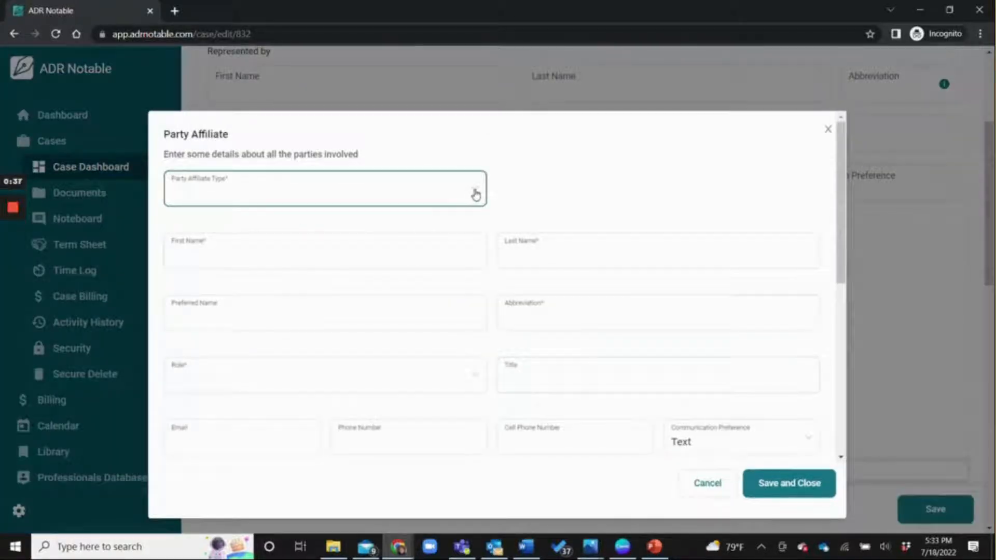
{"action": "left_click", "coordinate": [475, 195]}
{"action": "left_click", "coordinate": [187, 243]}
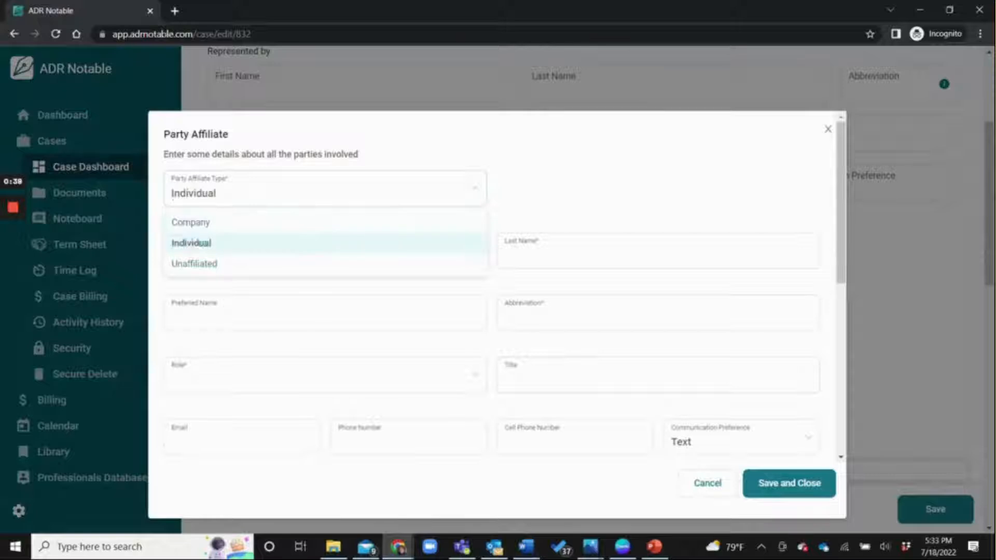
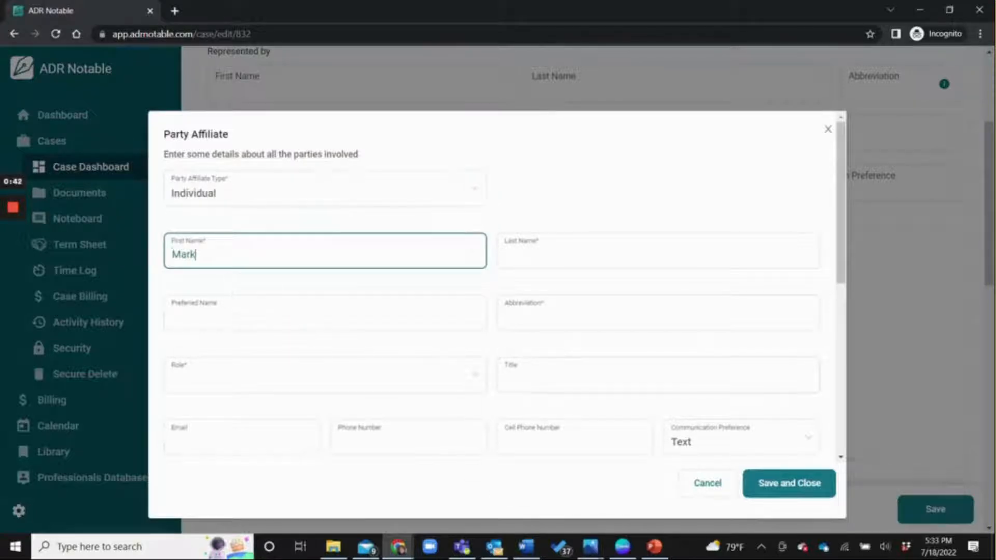
{"action": "key", "text": "Tab"}
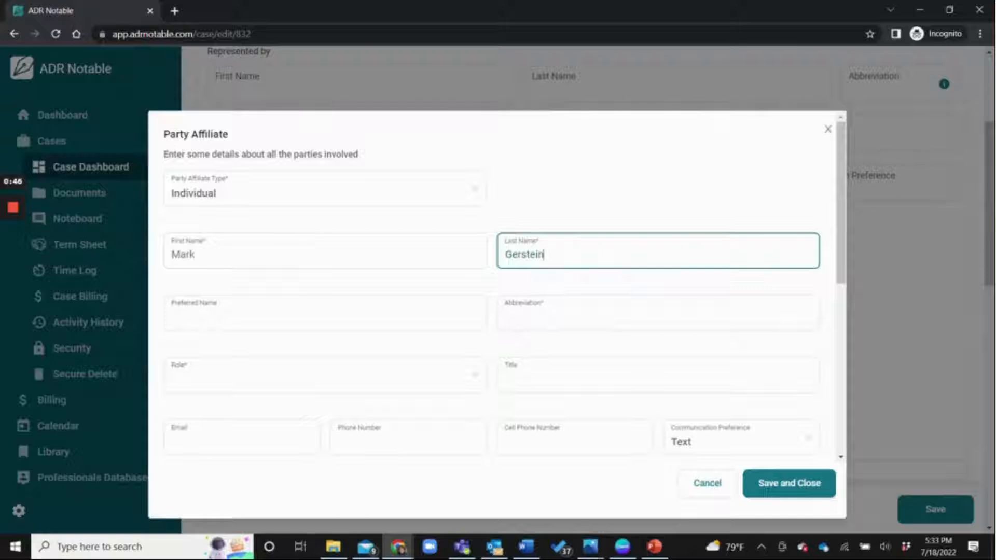
{"action": "key", "text": "Tab"}
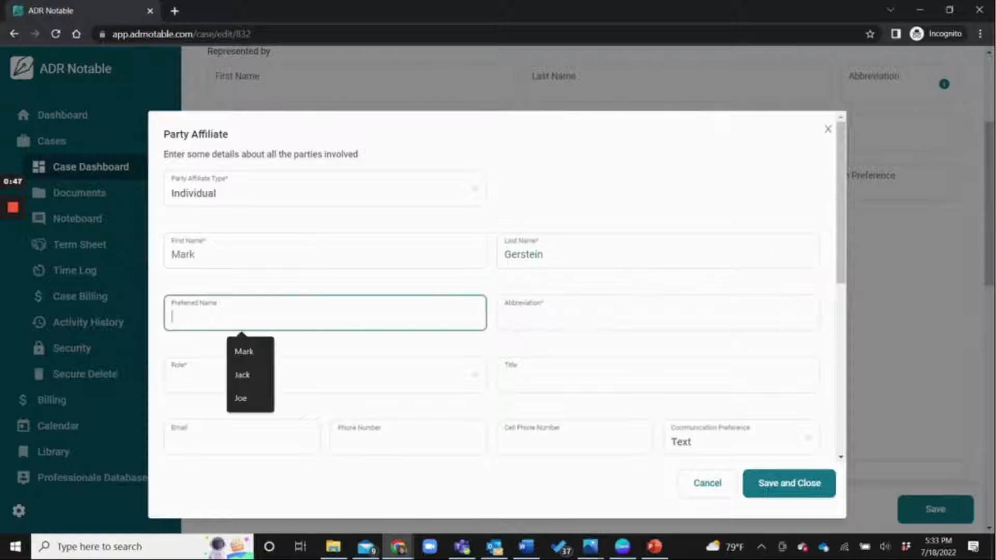
{"action": "type", "text": "Mark"}
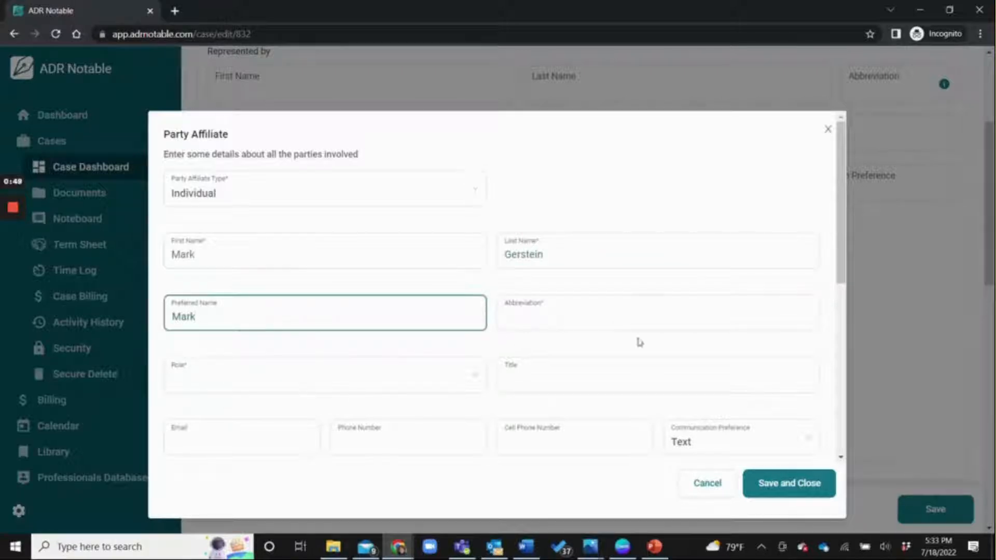
{"action": "key", "text": "Tab"}
{"action": "type", "text": "MG"}
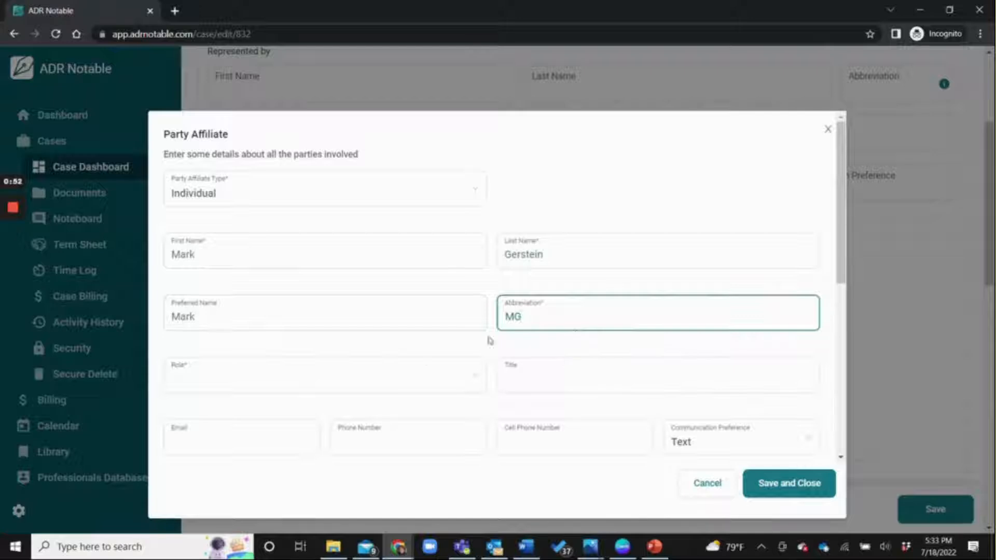
- Set the affiliate's role to Lawyer, accept the suggested email, and save the participant
{"action": "left_click", "coordinate": [427, 375]}
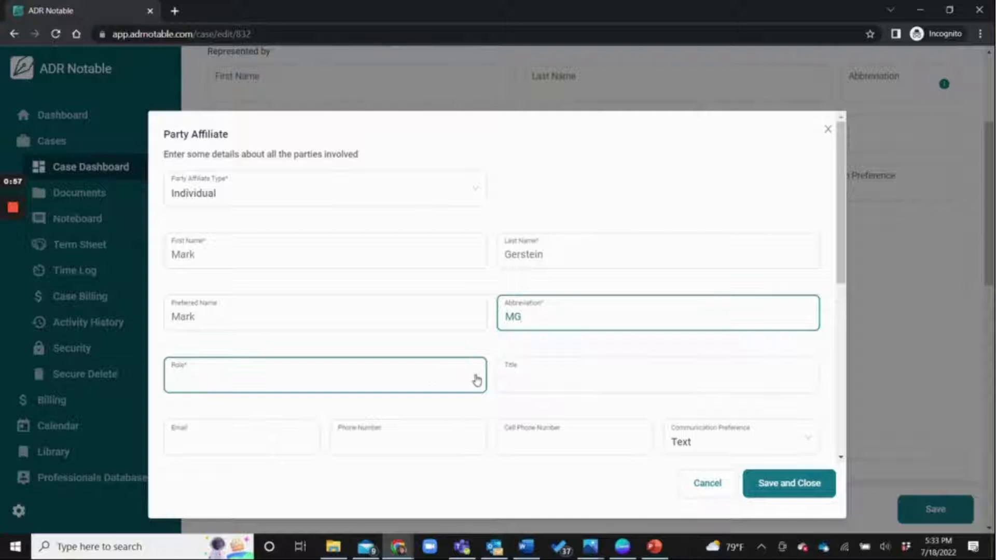
{"action": "left_click", "coordinate": [476, 381]}
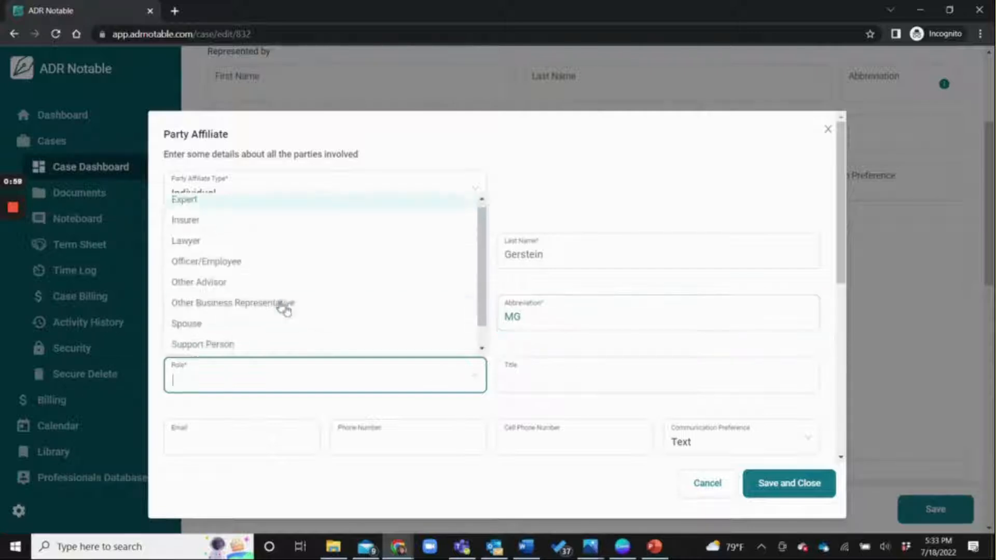
{"action": "left_click", "coordinate": [227, 242]}
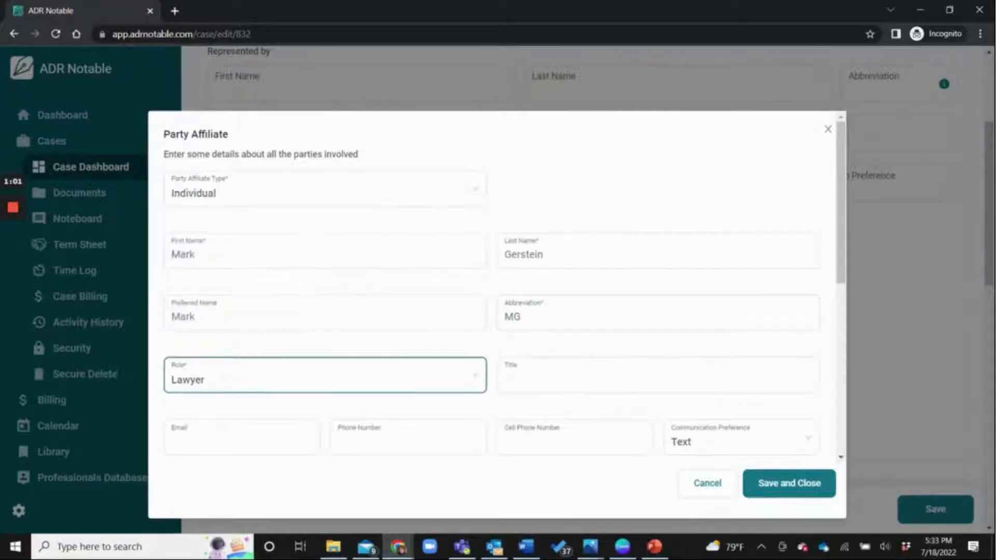
{"action": "left_click", "coordinate": [241, 439]}
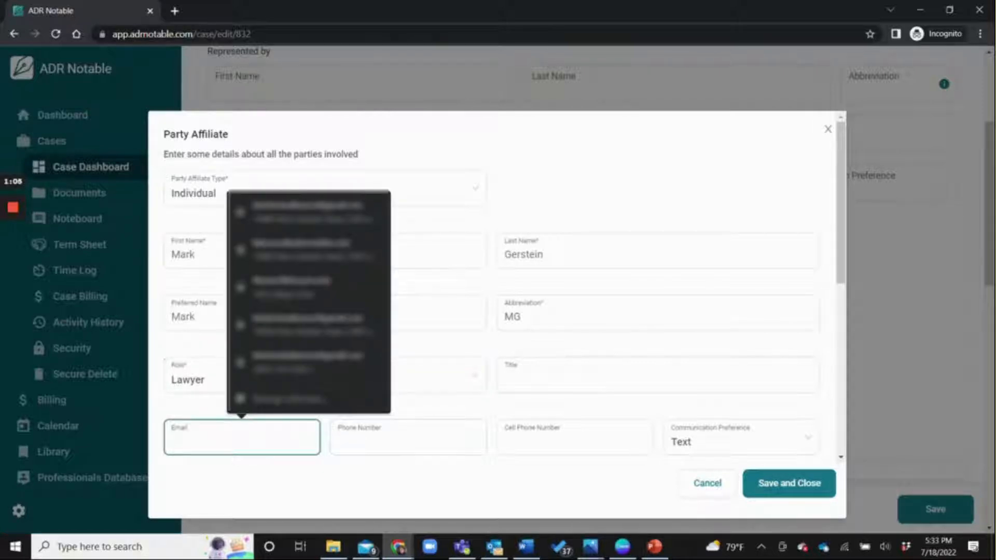
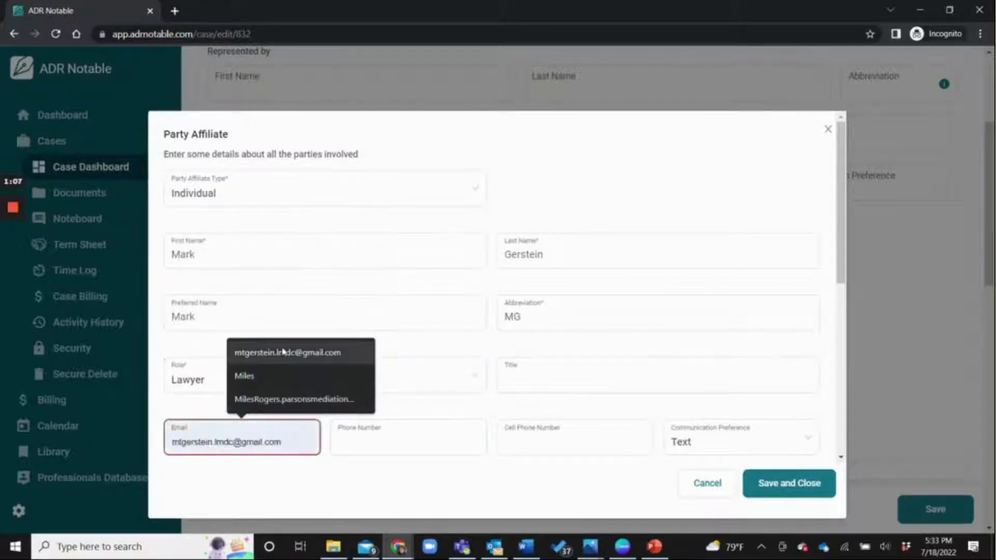
{"action": "left_click", "coordinate": [282, 354]}
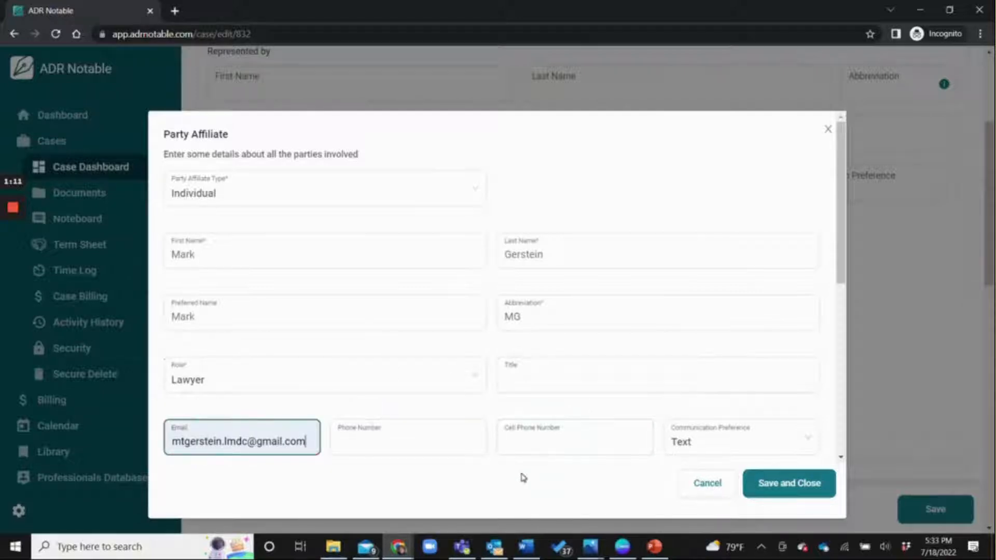
{"action": "left_click", "coordinate": [782, 486]}
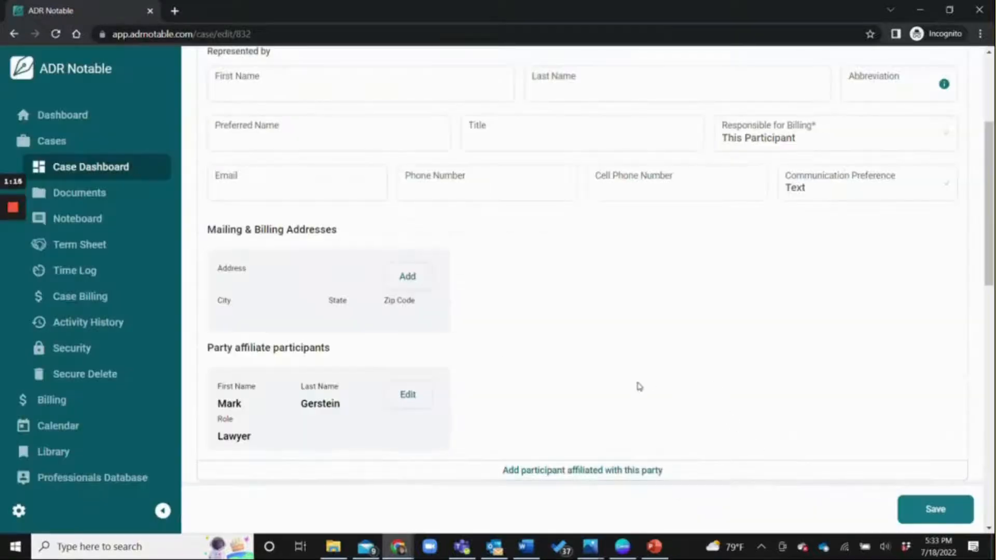
- Add Party 2 as a Primary - Company named Jones Electric
{"action": "scroll", "coordinate": [678, 405], "scroll_direction": "down", "scroll_amount": 5}
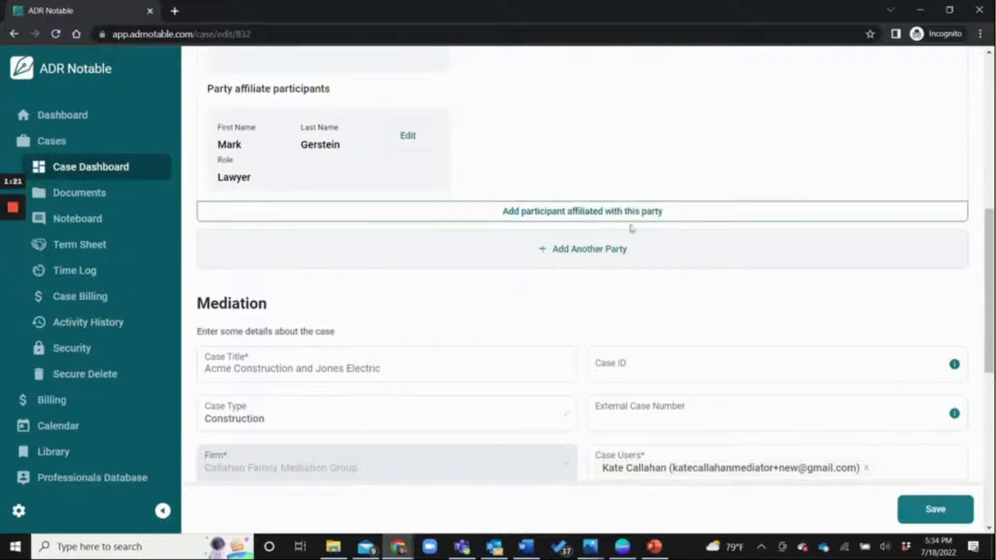
{"action": "left_click", "coordinate": [589, 251]}
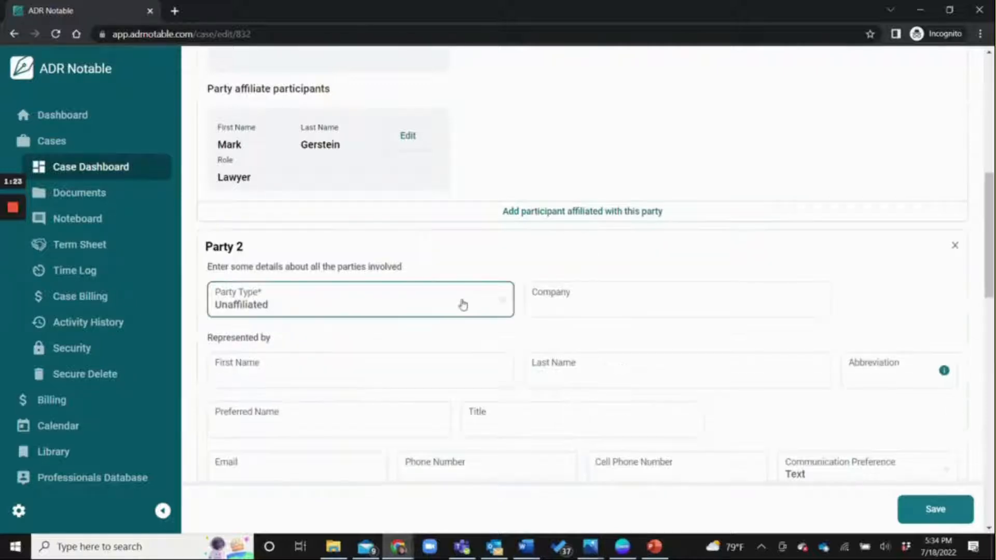
{"action": "left_click", "coordinate": [503, 303]}
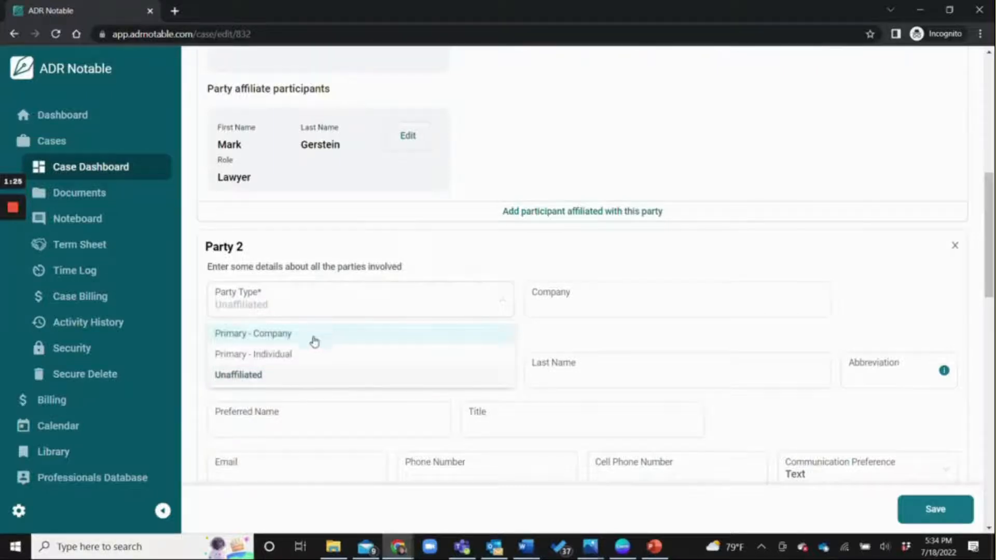
{"action": "key", "text": "Tab"}
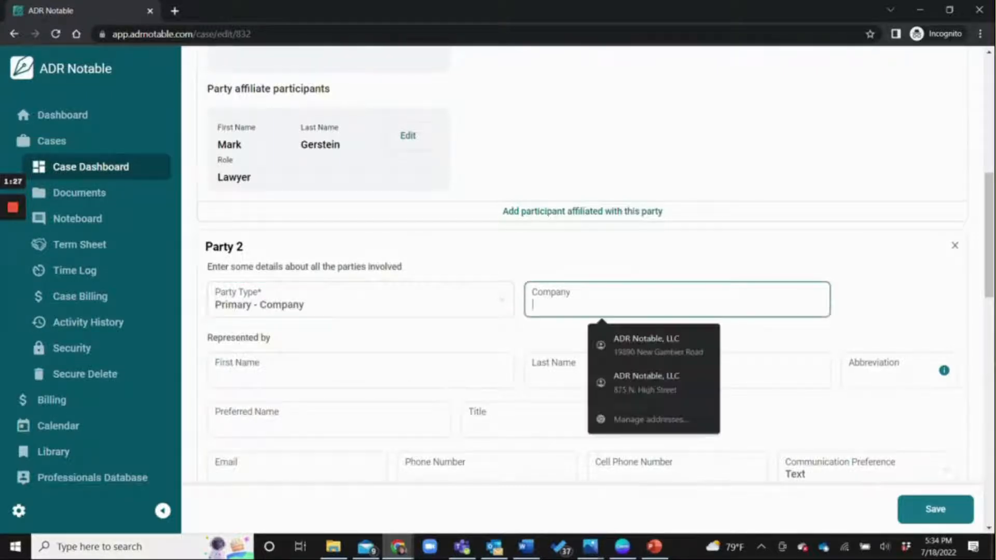
{"action": "type", "text": "Jones E"}
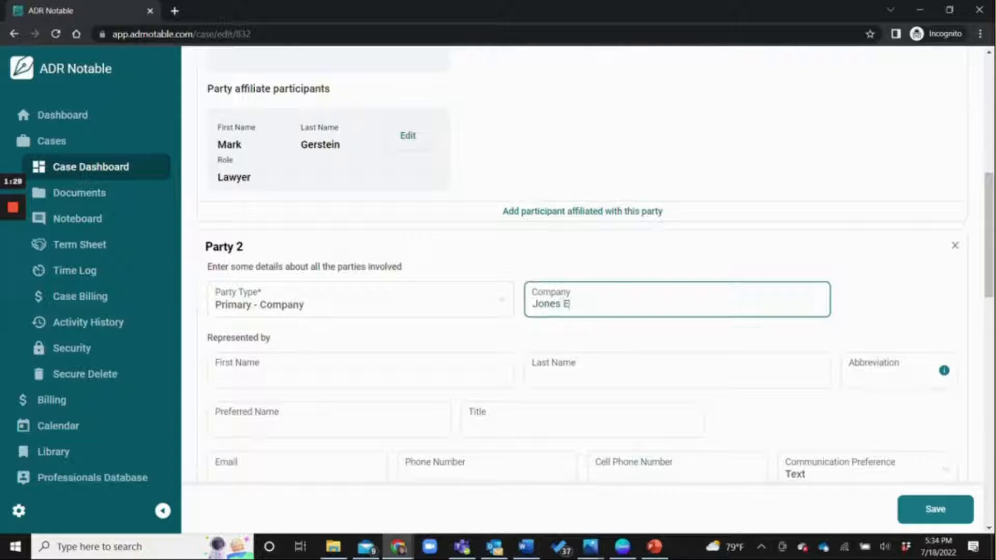
{"action": "type", "text": "lectric Co."}
{"action": "scroll", "coordinate": [577, 353], "scroll_direction": "down", "scroll_amount": 3}
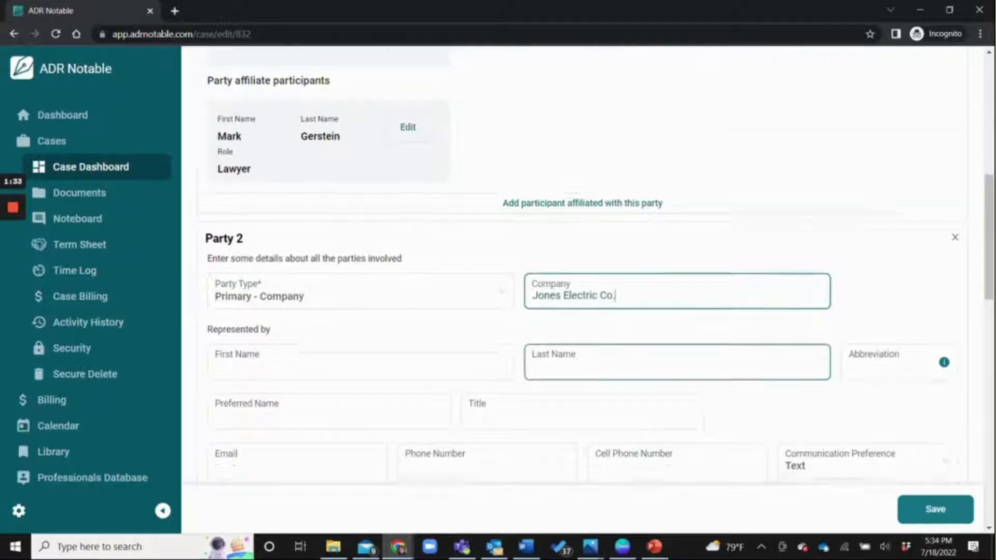
{"action": "scroll", "coordinate": [659, 412], "scroll_direction": "down", "scroll_amount": 5}
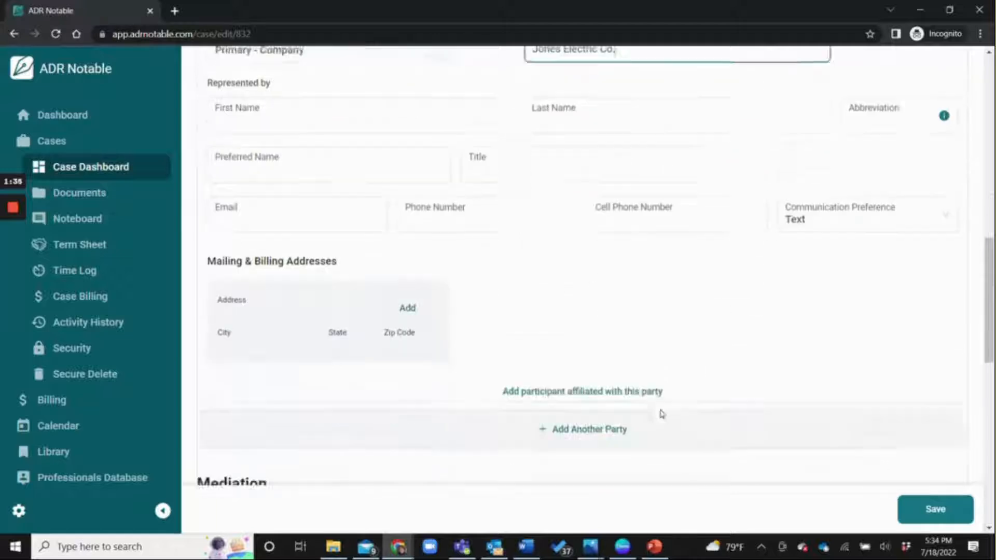
{"action": "scroll", "coordinate": [629, 238], "scroll_direction": "down", "scroll_amount": 3}
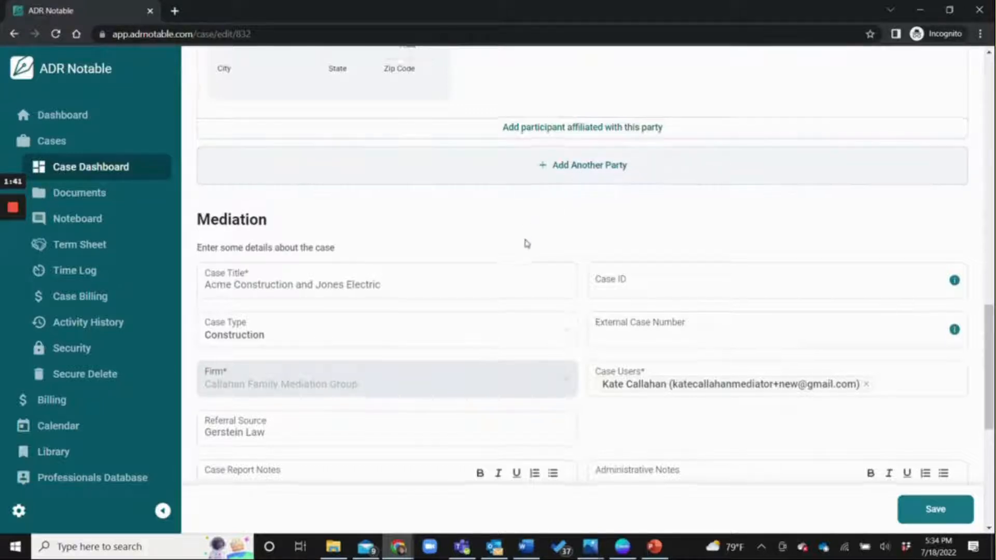
- Review the Mediation section's notes and billing split, then save the case
{"action": "scroll", "coordinate": [545, 223], "scroll_direction": "down", "scroll_amount": 3}
{"action": "left_click", "coordinate": [592, 200]}
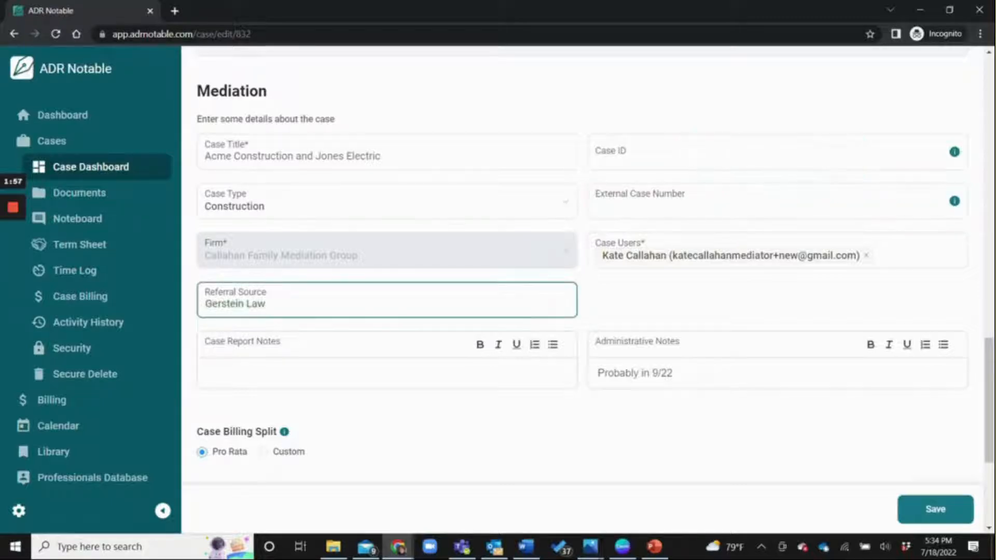
{"action": "scroll", "coordinate": [362, 315], "scroll_direction": "down", "scroll_amount": 3}
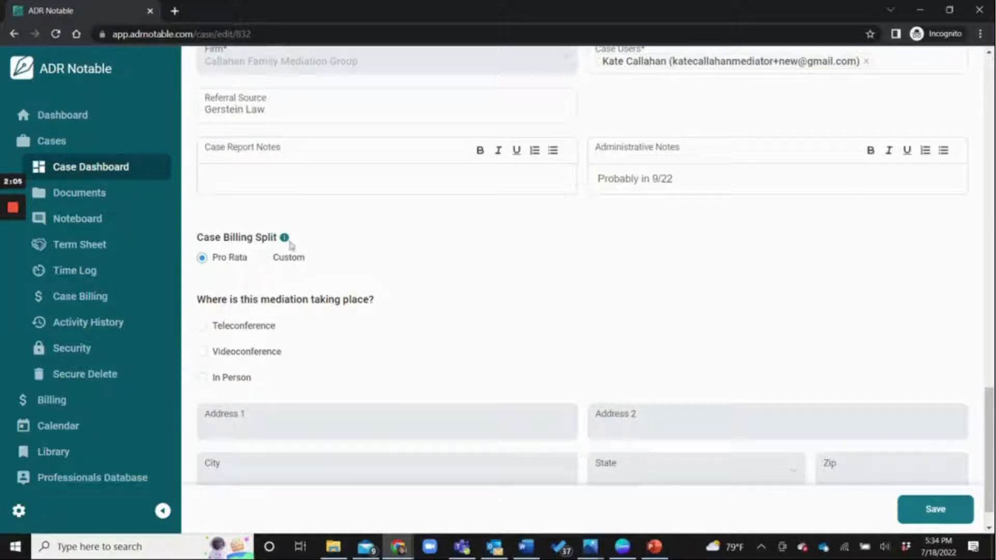
{"action": "mouse_move", "coordinate": [289, 244]}
{"action": "scroll", "coordinate": [334, 340], "scroll_direction": "down", "scroll_amount": 1}
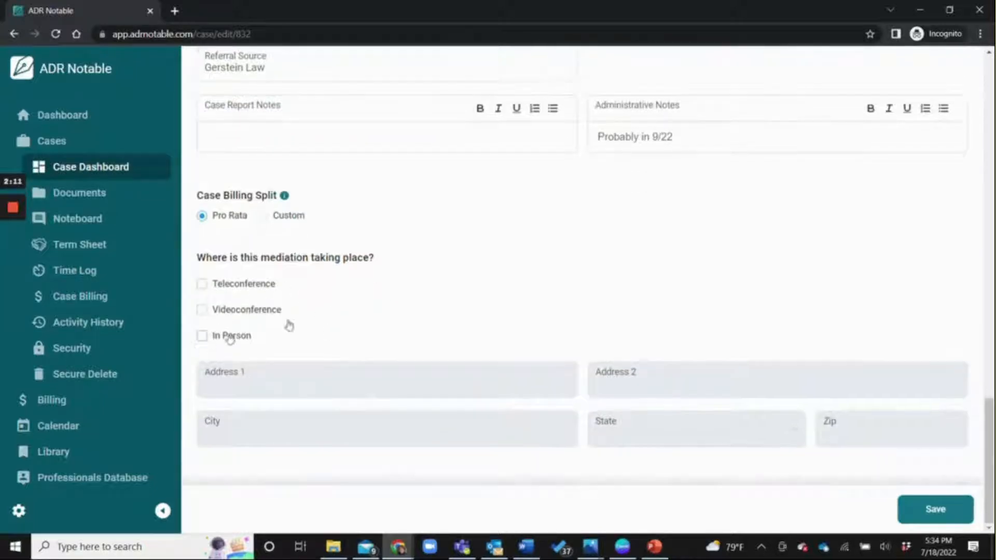
{"action": "left_click", "coordinate": [925, 513]}
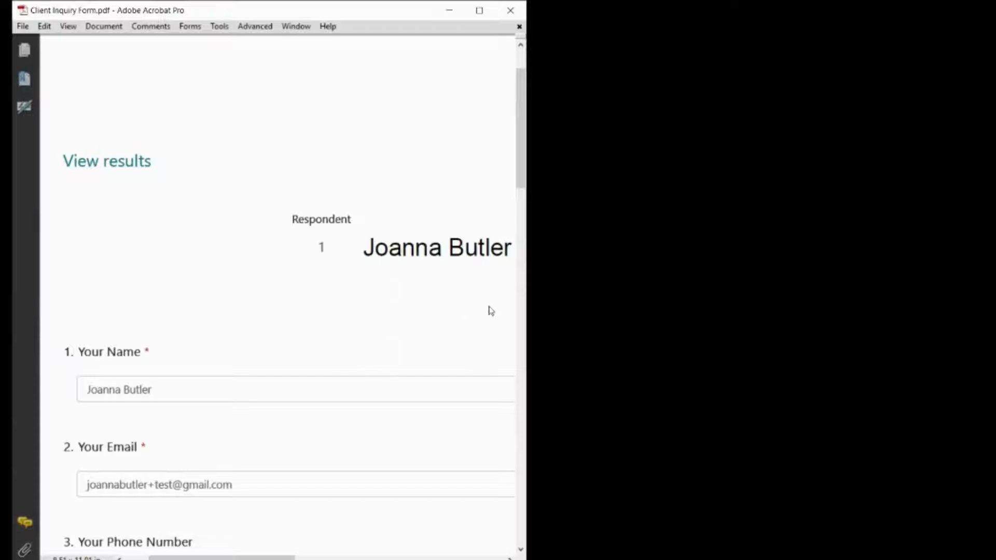
- Narrow the Client Inquiry Form PDF window so it sits beside the Cases page
{"action": "left_click_drag", "start_coordinate": [527, 314], "coordinate": [440, 316]}
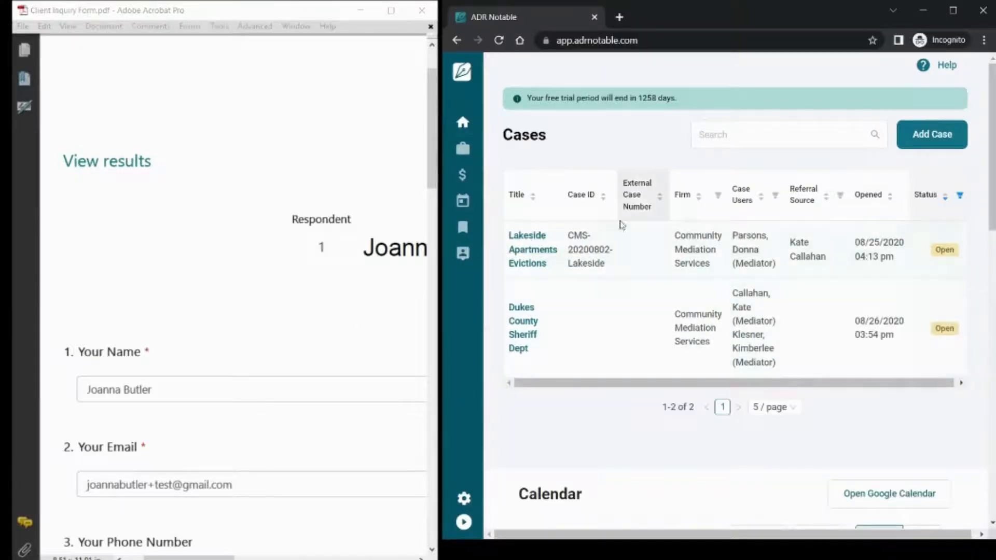
- Start a new case with Party 1 as a Primary - Individual, entering the inquirer's first and last name
{"action": "left_click", "coordinate": [929, 137]}
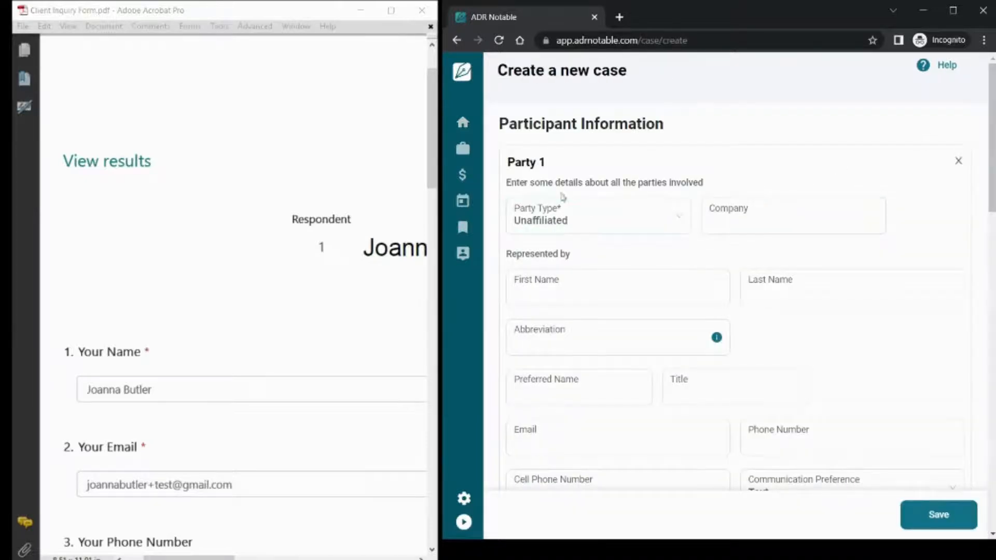
{"action": "scroll", "coordinate": [189, 304], "scroll_direction": "down", "scroll_amount": 2}
{"action": "scroll", "coordinate": [189, 306], "scroll_direction": "down", "scroll_amount": 1}
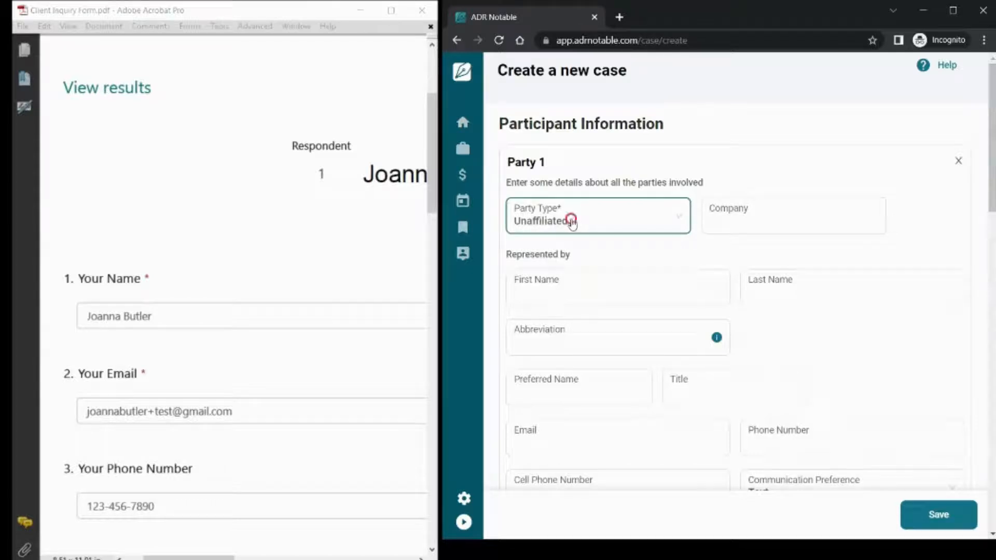
{"action": "left_click", "coordinate": [576, 222]}
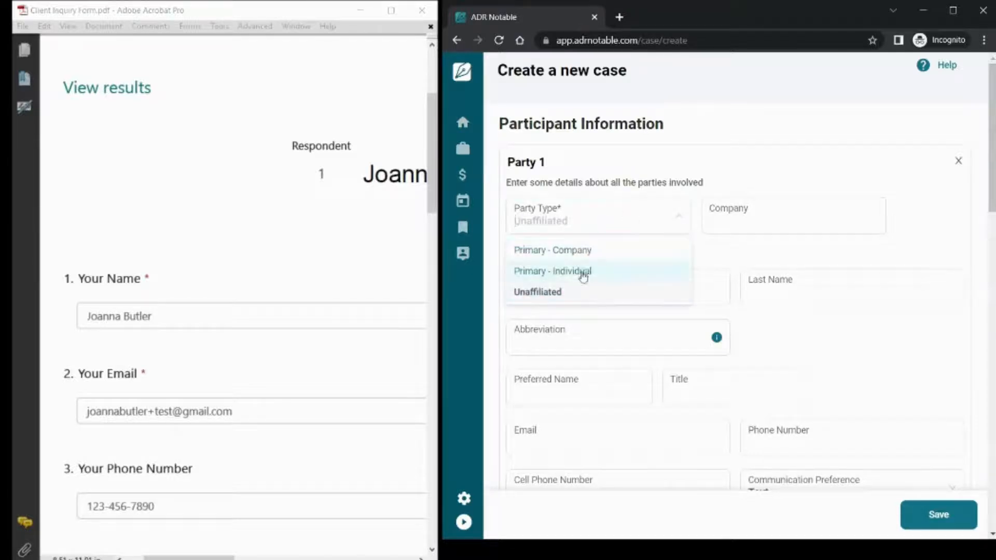
{"action": "left_click", "coordinate": [581, 272]}
{"action": "mouse_move", "coordinate": [566, 312]}
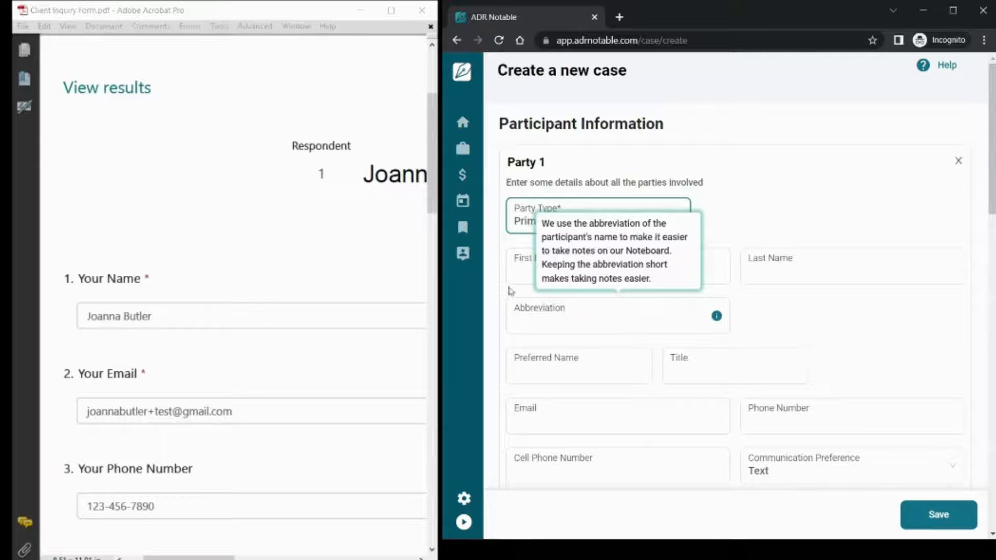
{"action": "left_click", "coordinate": [526, 272]}
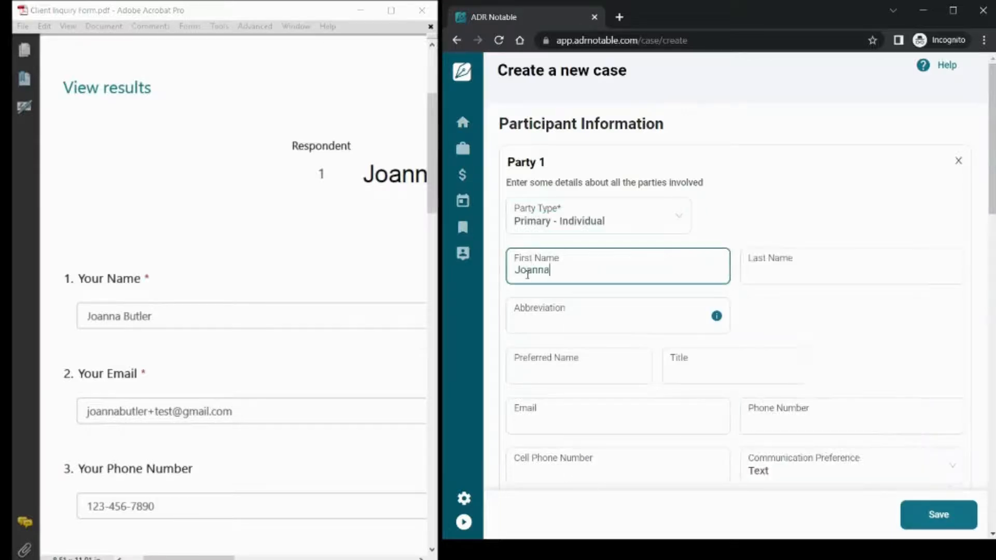
{"action": "key", "text": "Tab"}
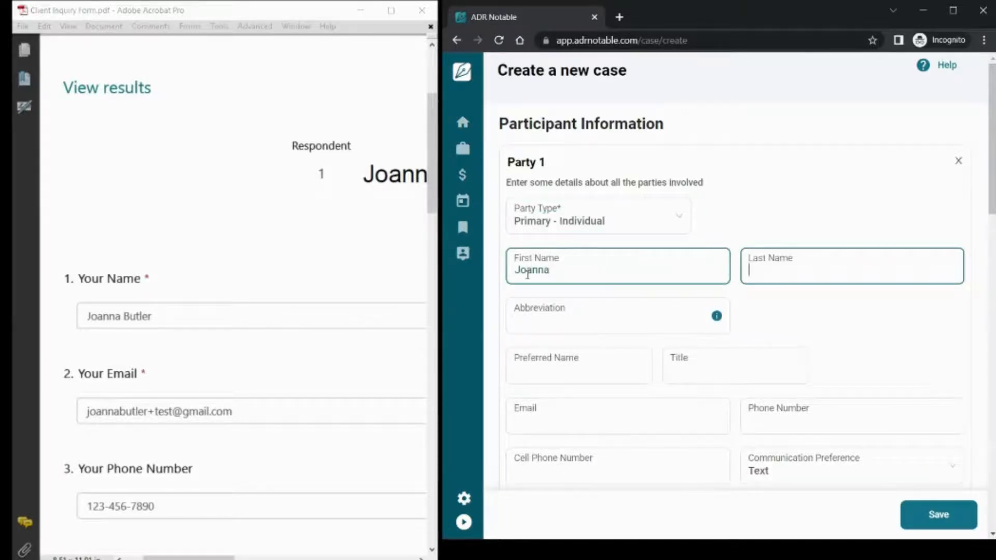
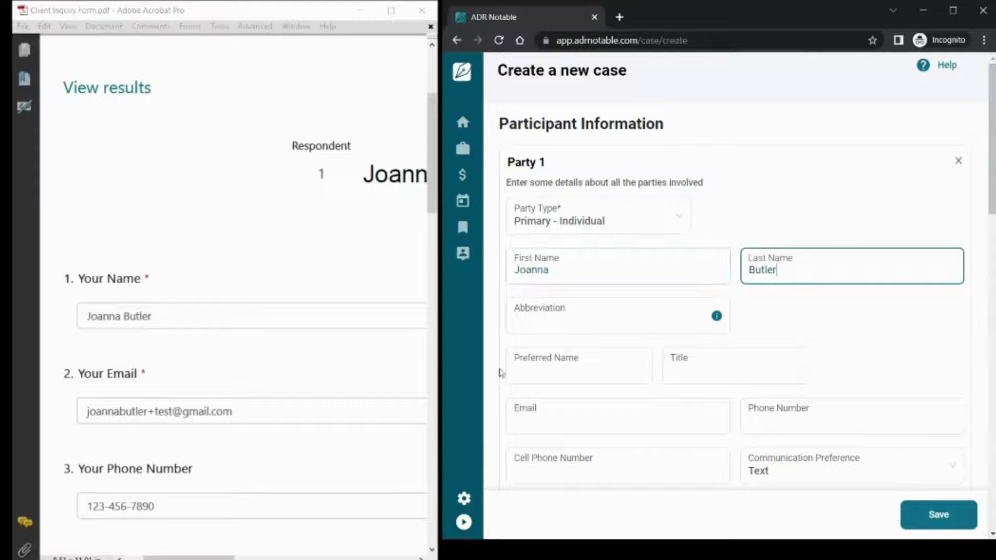
- Copy the inquirer's email and cell phone from the PDF and set communication preference to Email
{"action": "left_click_drag", "start_coordinate": [232, 412], "coordinate": [79, 413]}
{"action": "key", "text": "ctrl+c"}
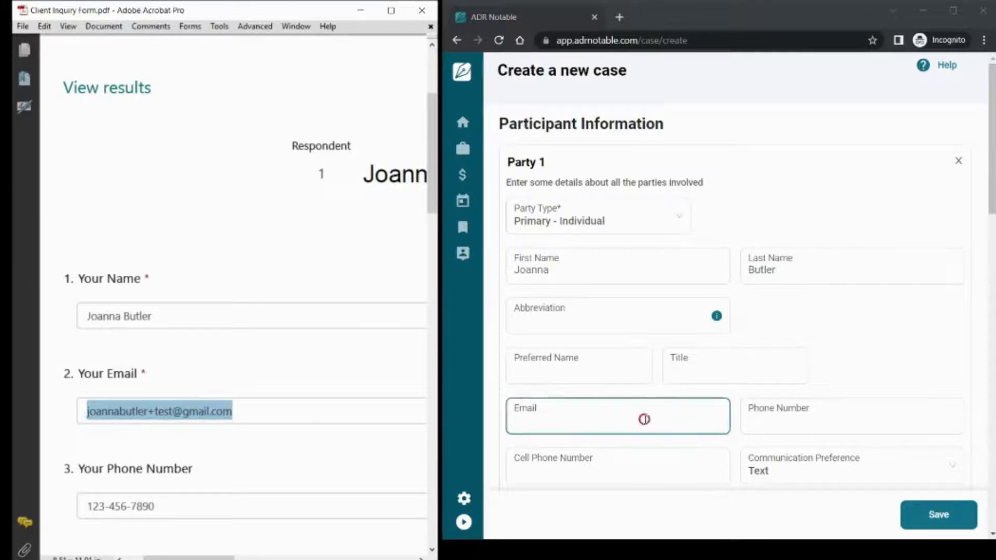
{"action": "left_click", "coordinate": [644, 419]}
{"action": "key", "text": "ctrl+v"}
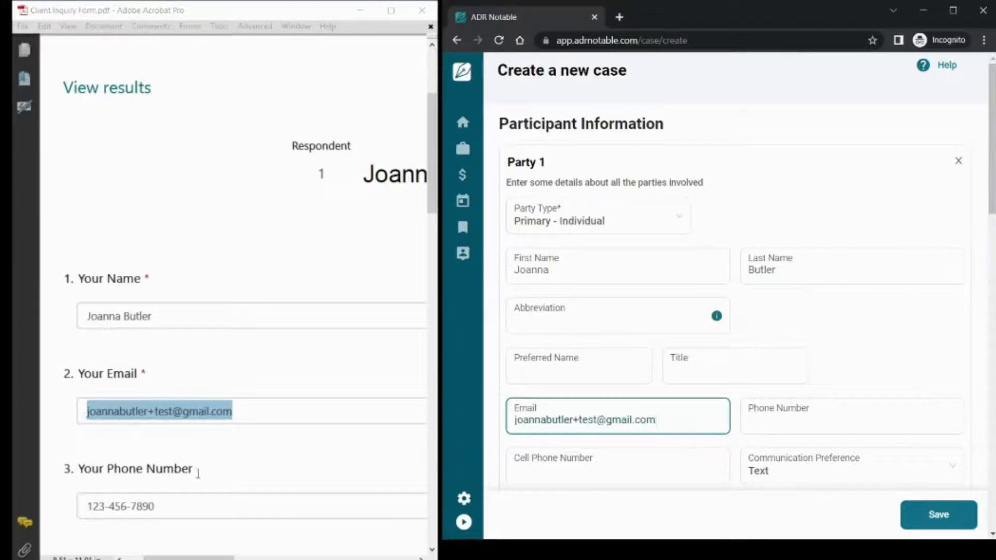
{"action": "left_click_drag", "start_coordinate": [165, 501], "coordinate": [82, 512]}
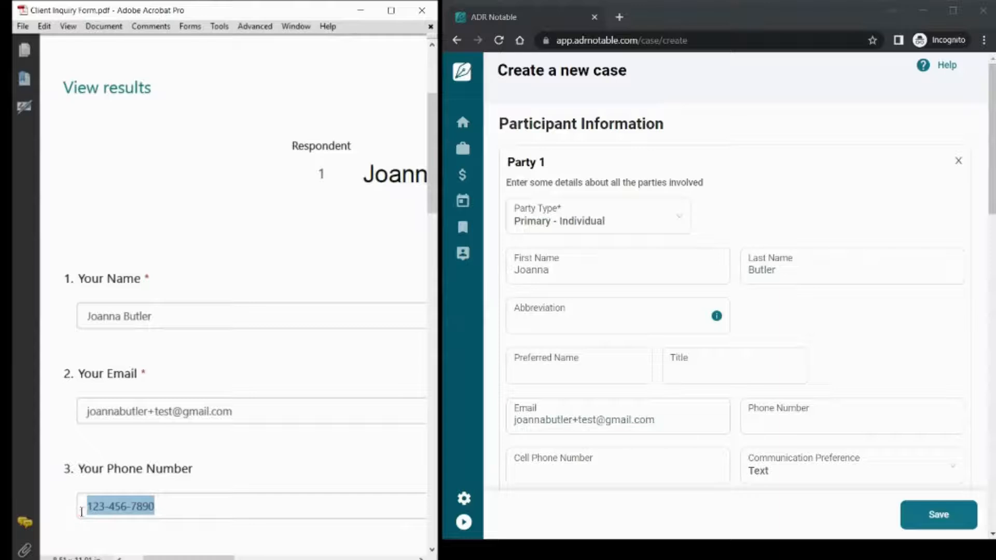
{"action": "left_click", "coordinate": [570, 472]}
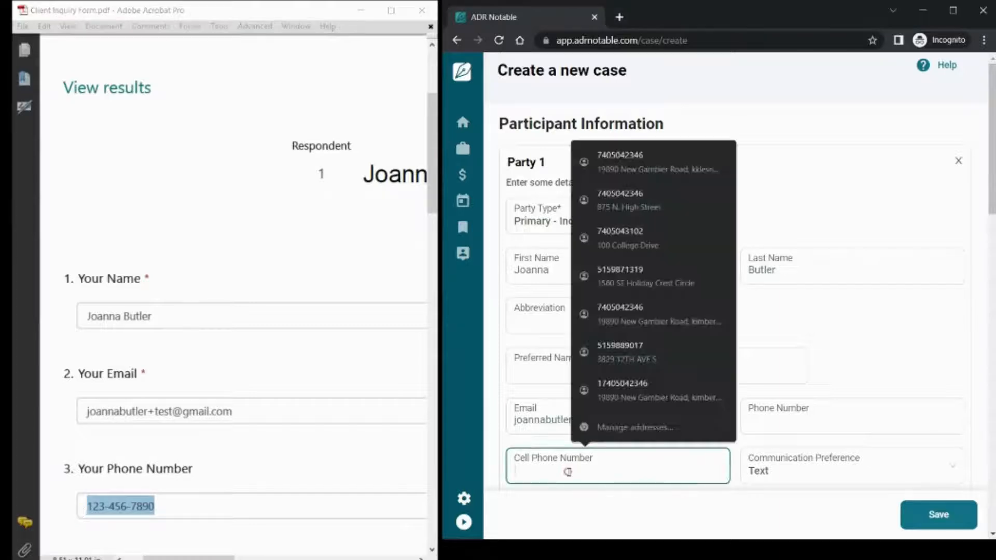
{"action": "type", "text": "(123) 456 - 7890"}
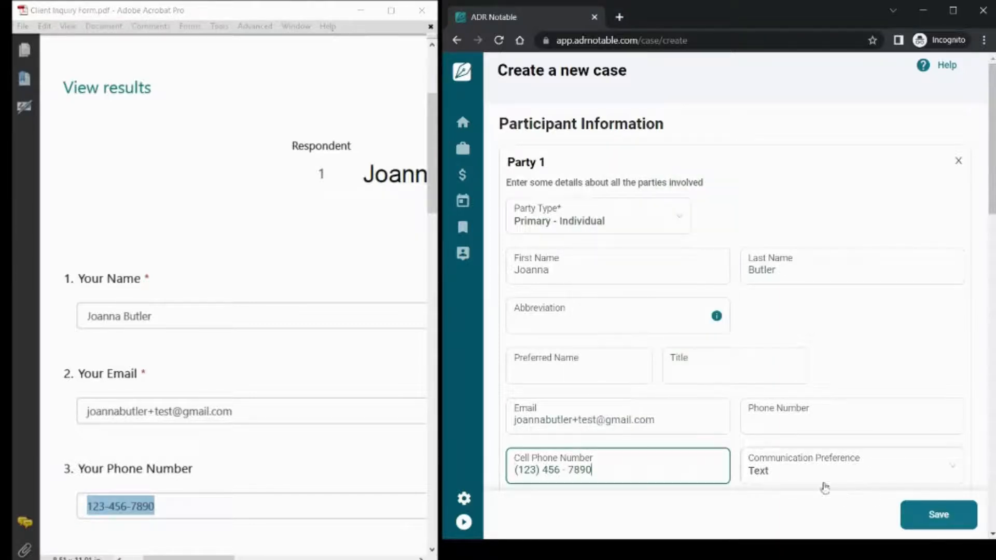
{"action": "left_click", "coordinate": [840, 471]}
{"action": "left_click", "coordinate": [758, 429]}
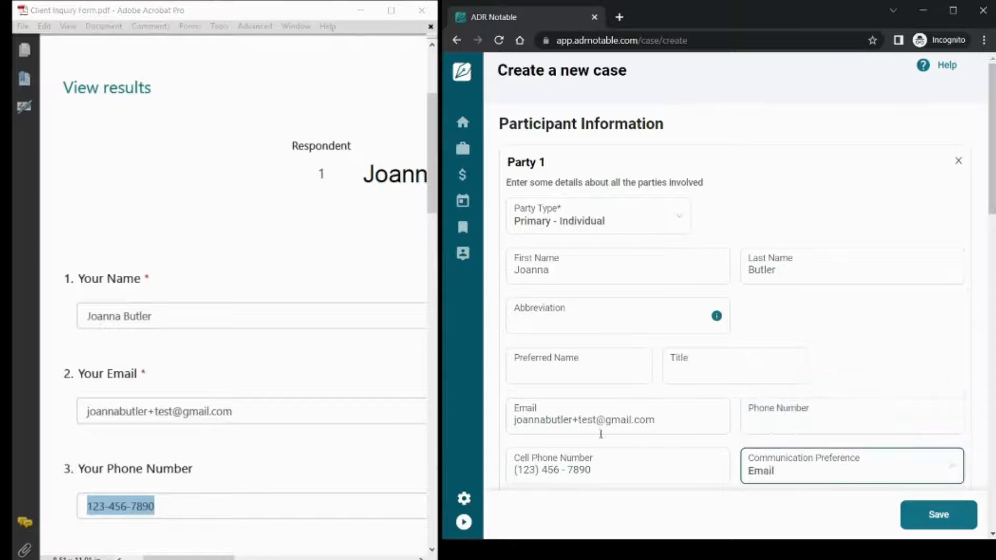
- Paste the PDF's Reason for Inquiry into Case Report Notes and enter the referring friend as Referral Source
{"action": "scroll", "coordinate": [285, 431], "scroll_direction": "down", "scroll_amount": 2}
{"action": "scroll", "coordinate": [286, 432], "scroll_direction": "down", "scroll_amount": 5}
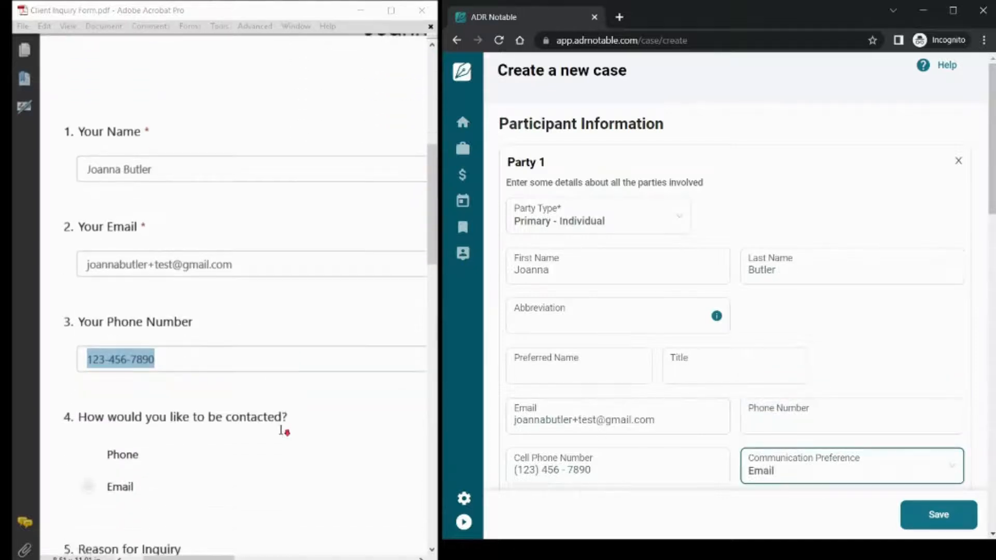
{"action": "scroll", "coordinate": [284, 433], "scroll_direction": "down", "scroll_amount": 2}
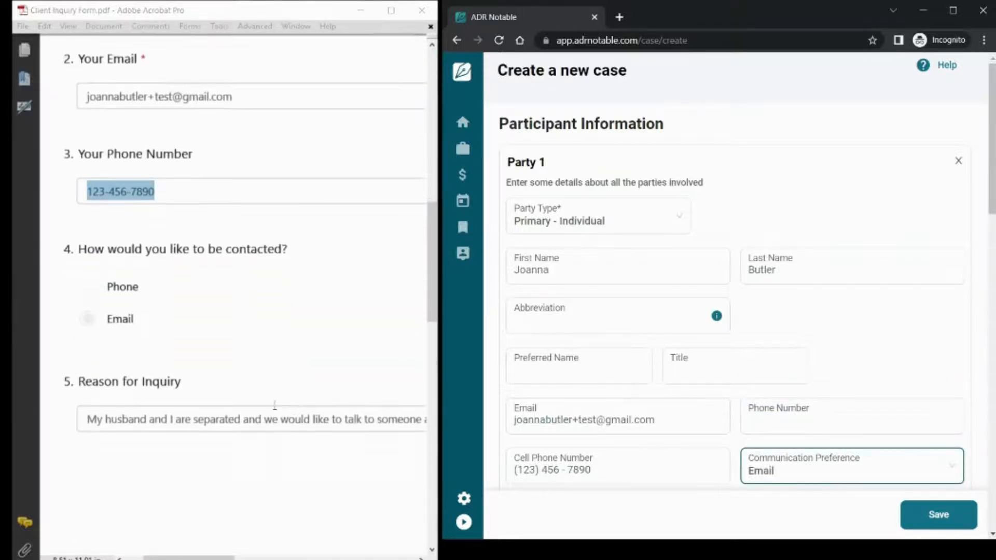
{"action": "left_click", "coordinate": [278, 416]}
{"action": "double_click", "coordinate": [276, 418]}
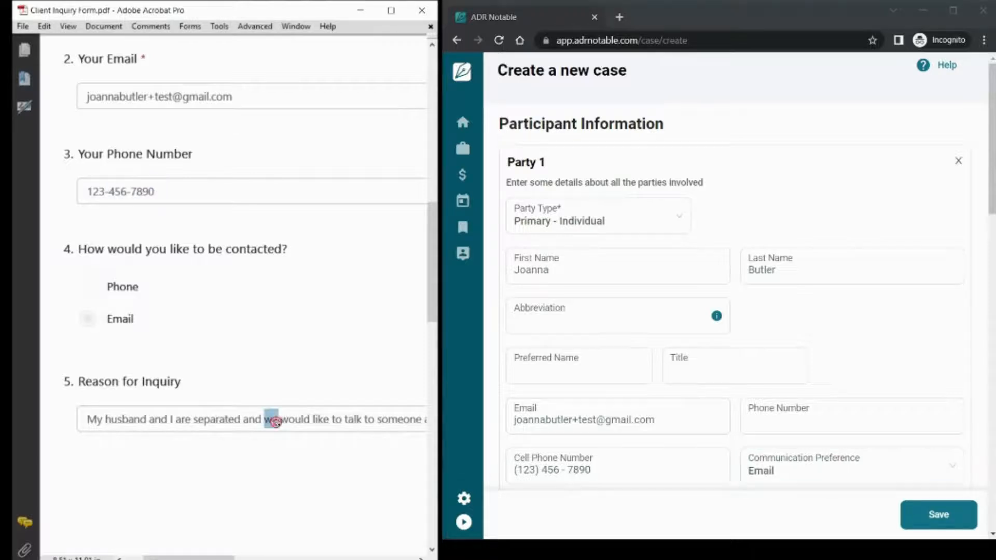
{"action": "triple_click", "coordinate": [274, 424]}
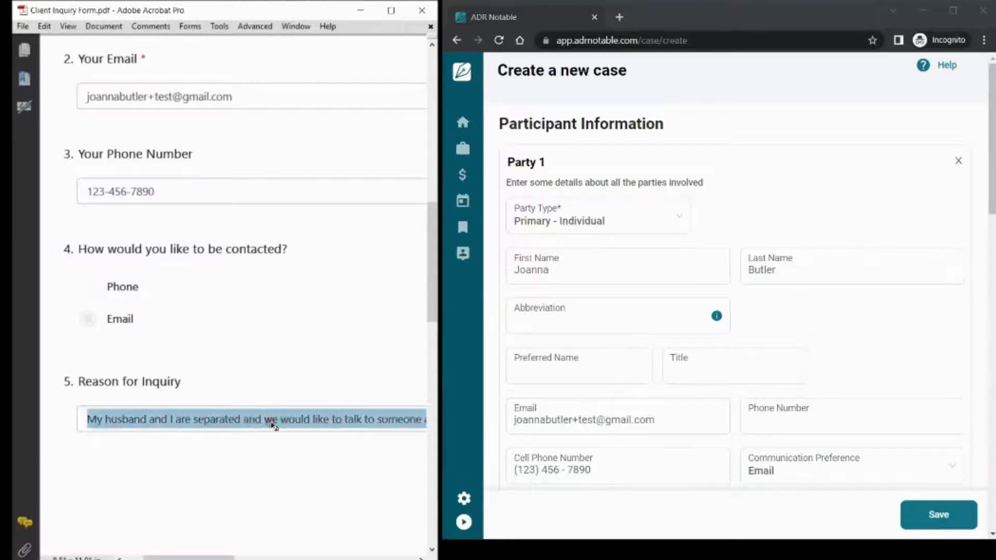
{"action": "right_click", "coordinate": [274, 424]}
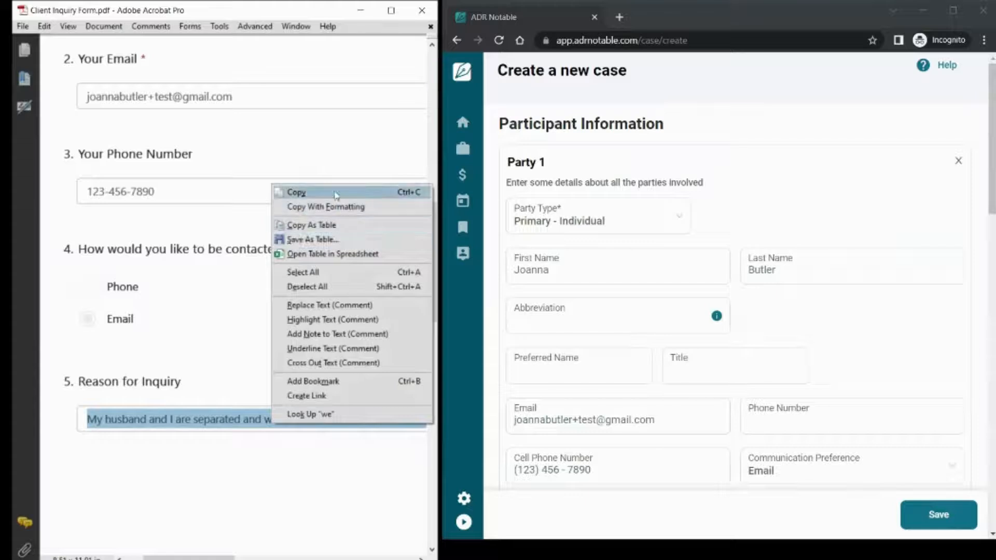
{"action": "left_click", "coordinate": [332, 194]}
{"action": "scroll", "coordinate": [615, 384], "scroll_direction": "down", "scroll_amount": 15}
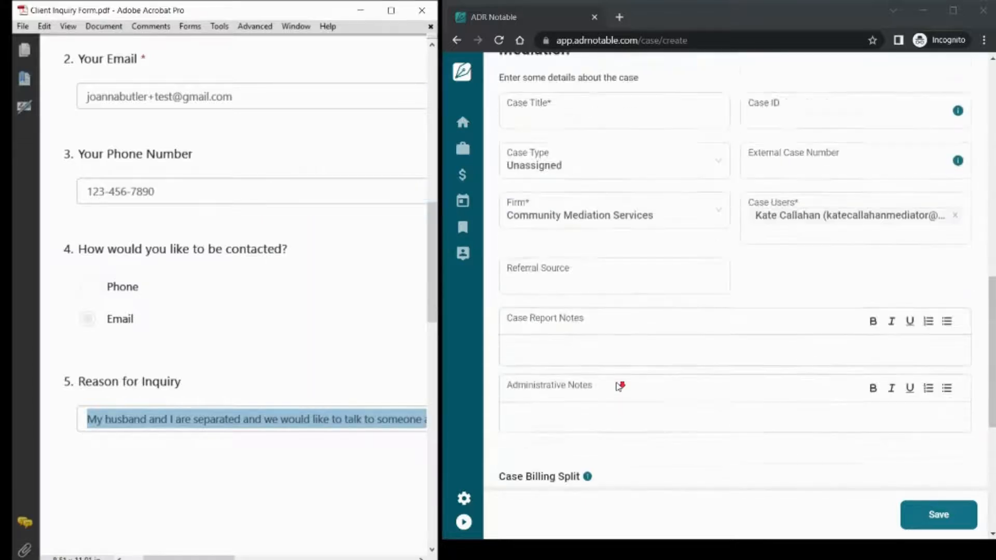
{"action": "left_click", "coordinate": [605, 313]}
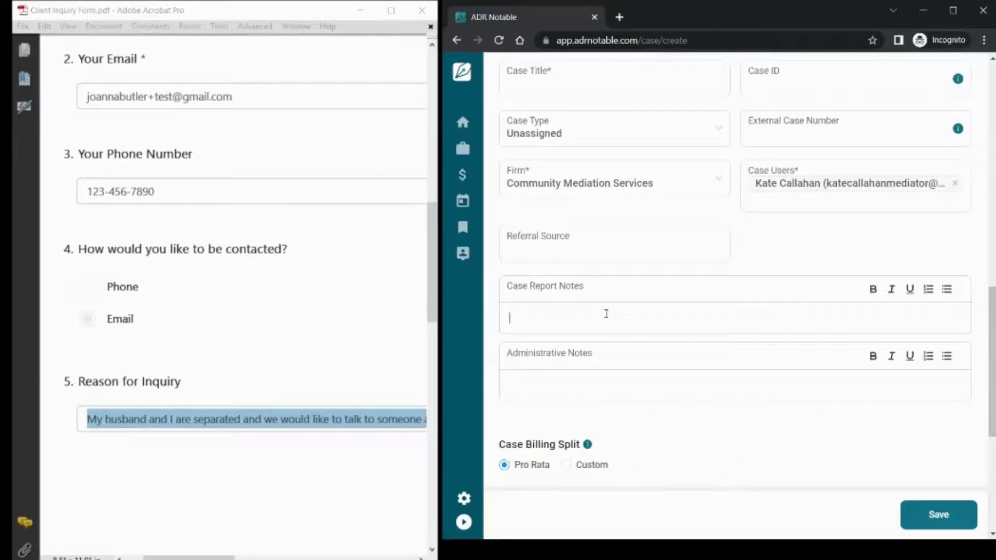
{"action": "key", "text": "ctrl+v"}
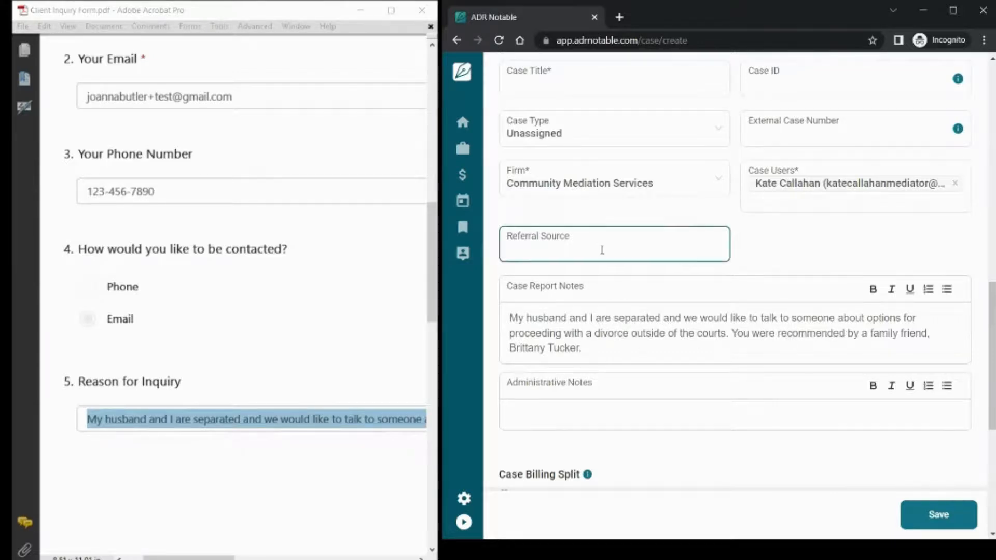
{"action": "left_click", "coordinate": [599, 248]}
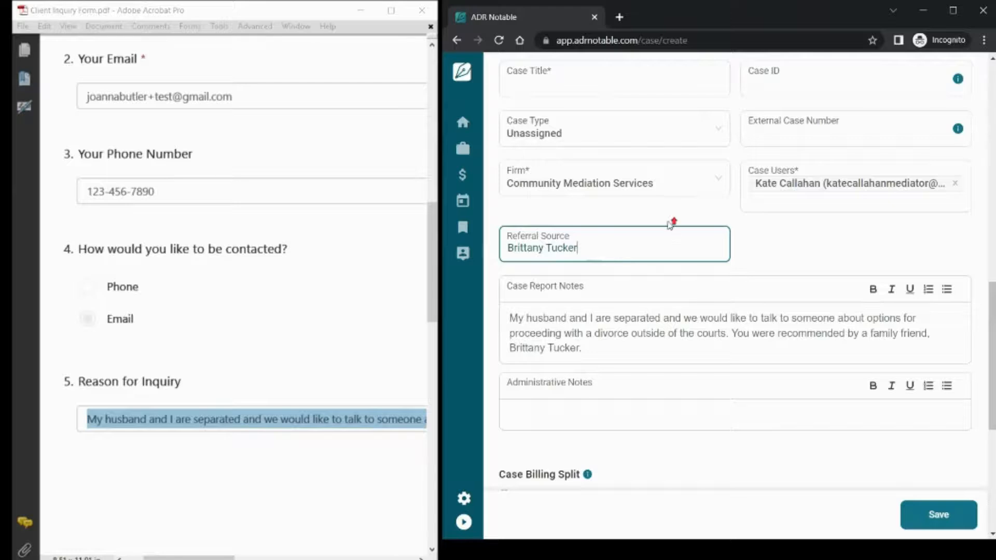
{"action": "scroll", "coordinate": [669, 224], "scroll_direction": "up", "scroll_amount": 5}
- Title the case 'Butler Divorce', set its type to General > Divorce/Dissolution, and save
{"action": "left_click", "coordinate": [608, 348]}
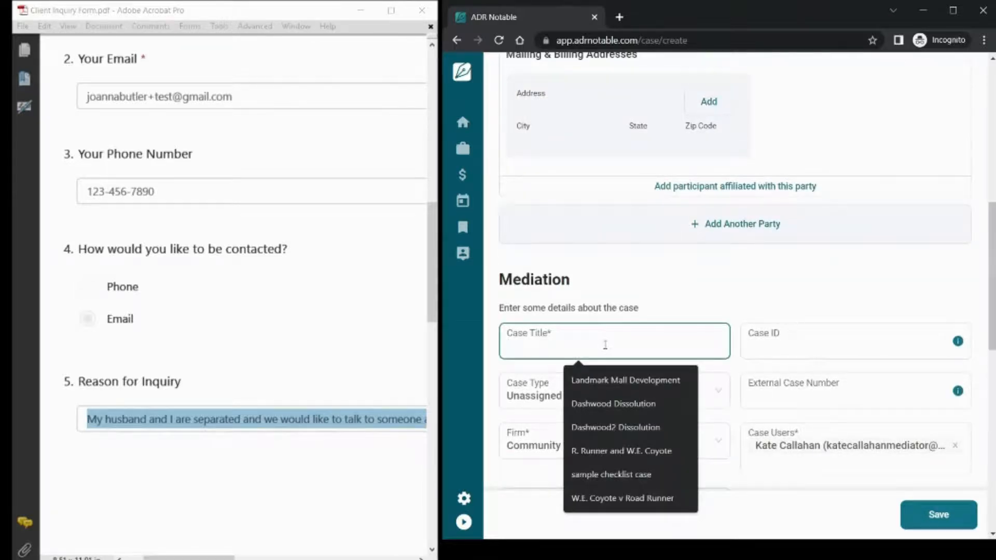
{"action": "type", "text": "Butler Divorce"}
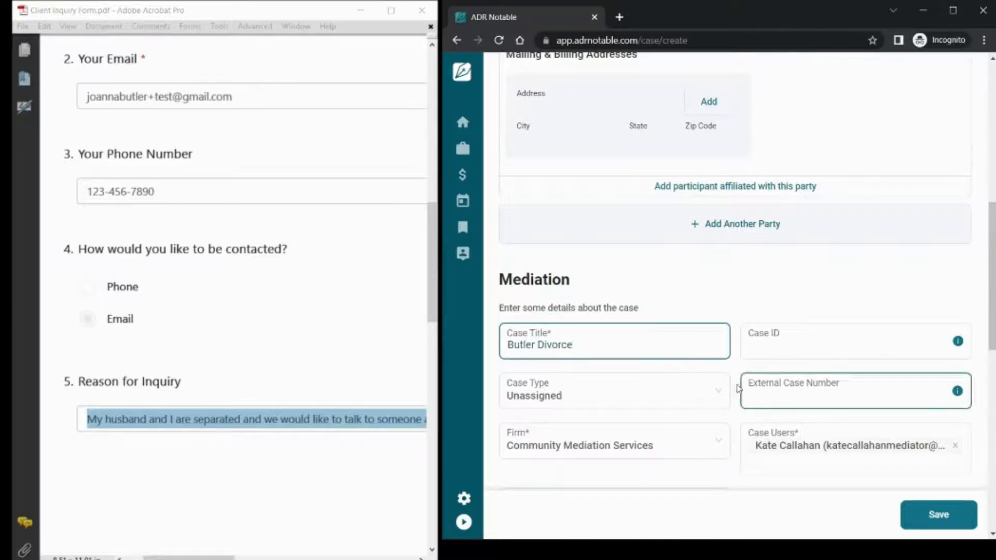
{"action": "left_click", "coordinate": [718, 396]}
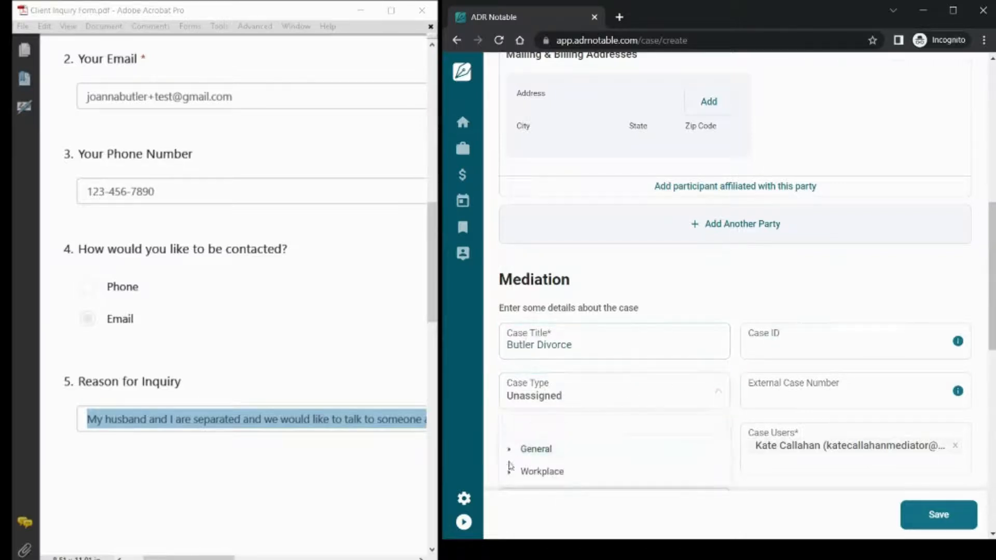
{"action": "left_click", "coordinate": [509, 449]}
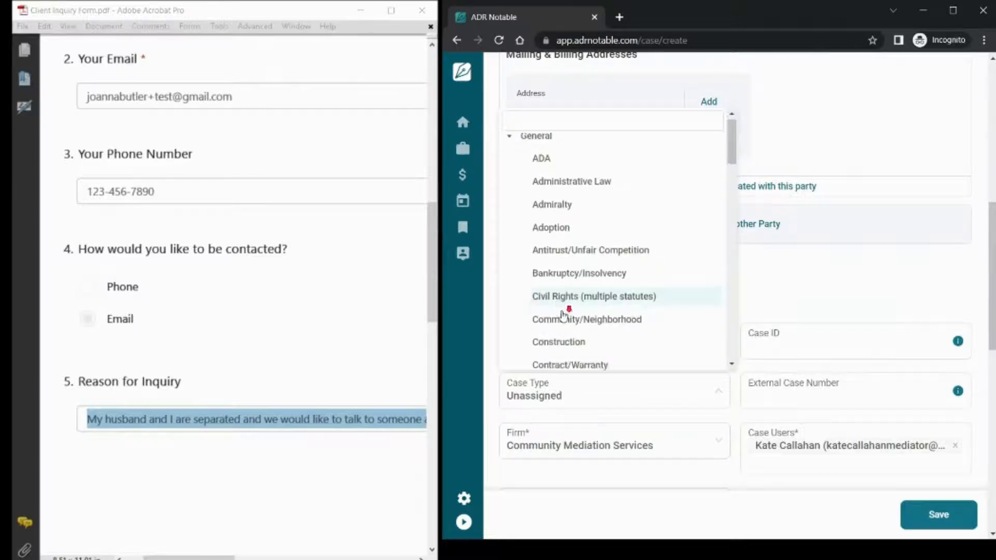
{"action": "scroll", "coordinate": [558, 314], "scroll_direction": "down", "scroll_amount": 4}
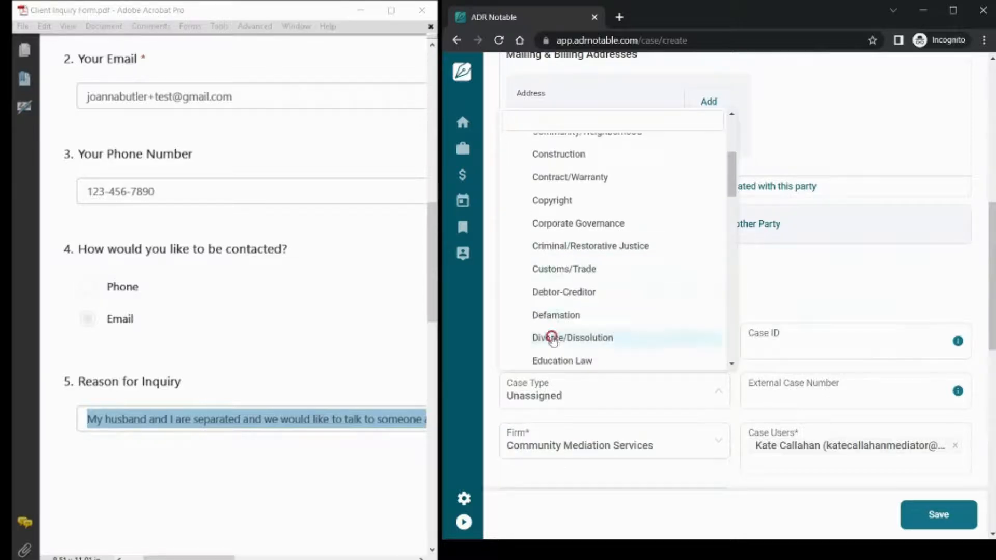
{"action": "left_click", "coordinate": [552, 338]}
{"action": "scroll", "coordinate": [744, 299], "scroll_direction": "down", "scroll_amount": 10}
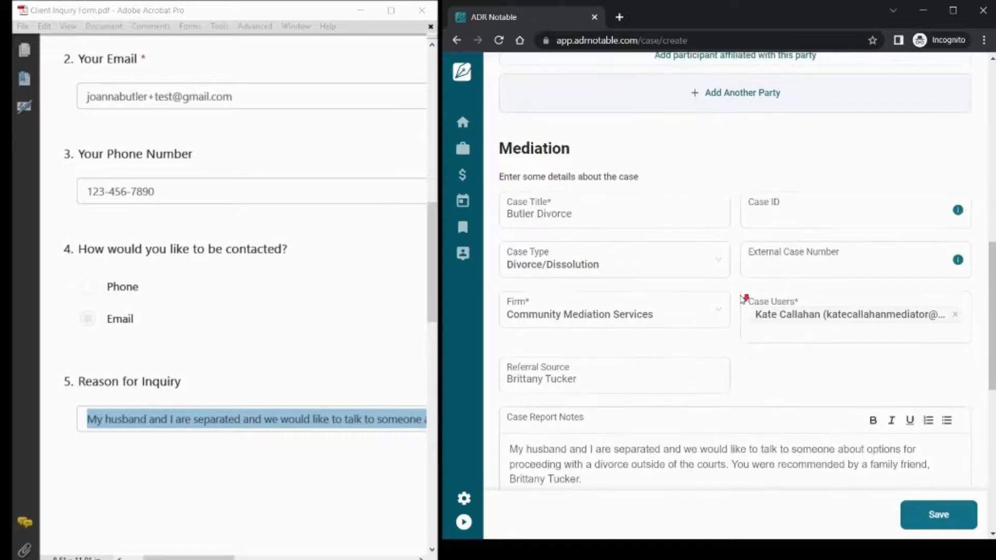
{"action": "scroll", "coordinate": [741, 296], "scroll_direction": "down", "scroll_amount": 1}
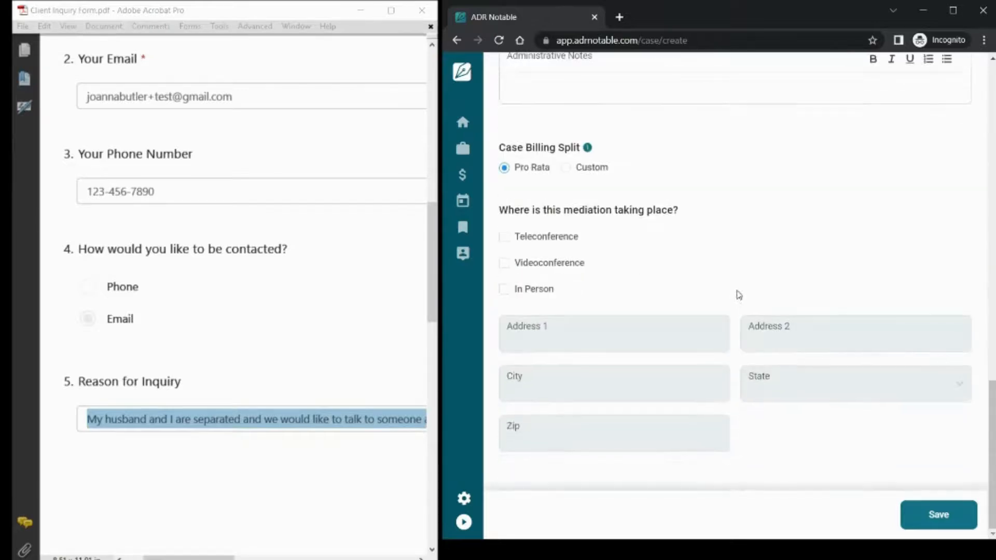
{"action": "left_click", "coordinate": [933, 515]}
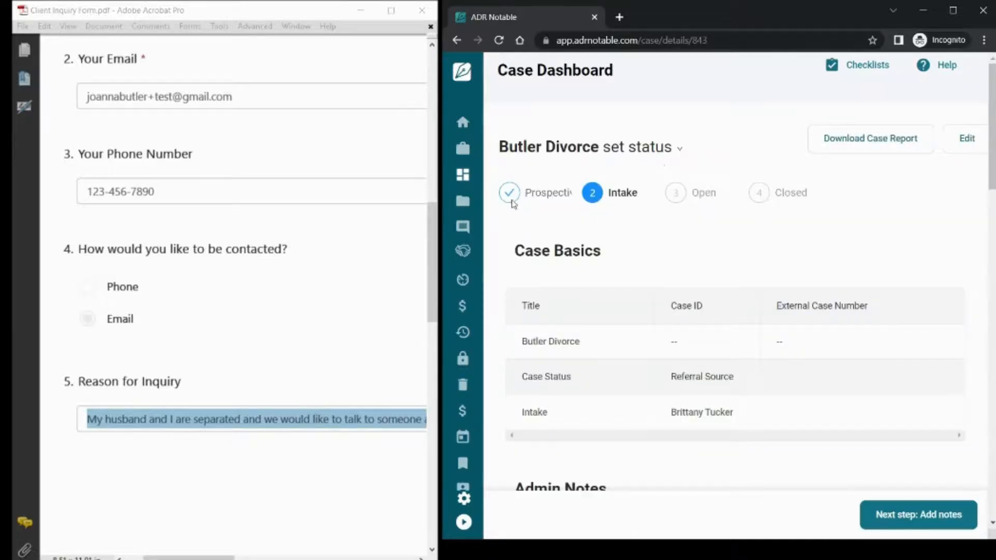
- Switch the Butler Divorce case status from Intake to Prospective using the status dropdown
{"action": "left_click", "coordinate": [679, 149]}
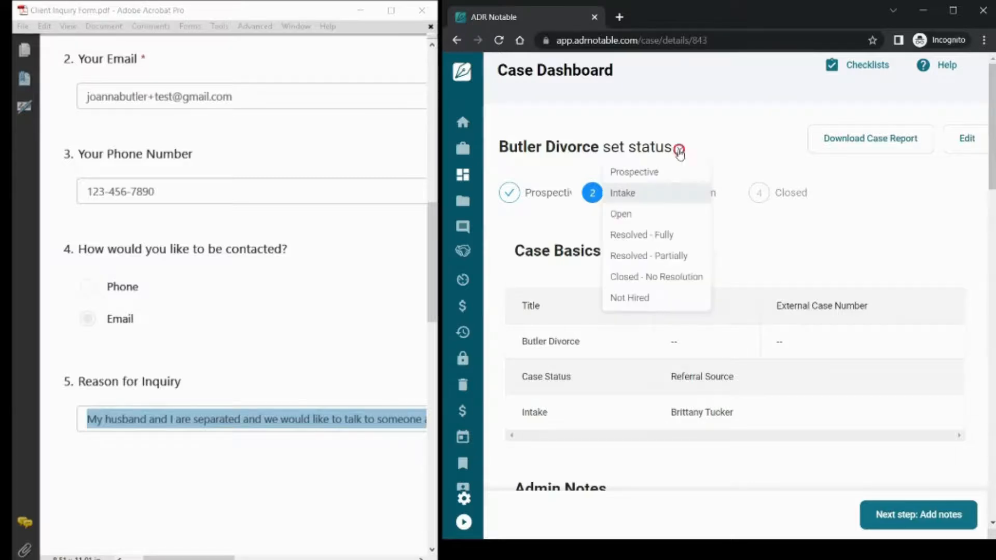
{"action": "left_click", "coordinate": [636, 173]}
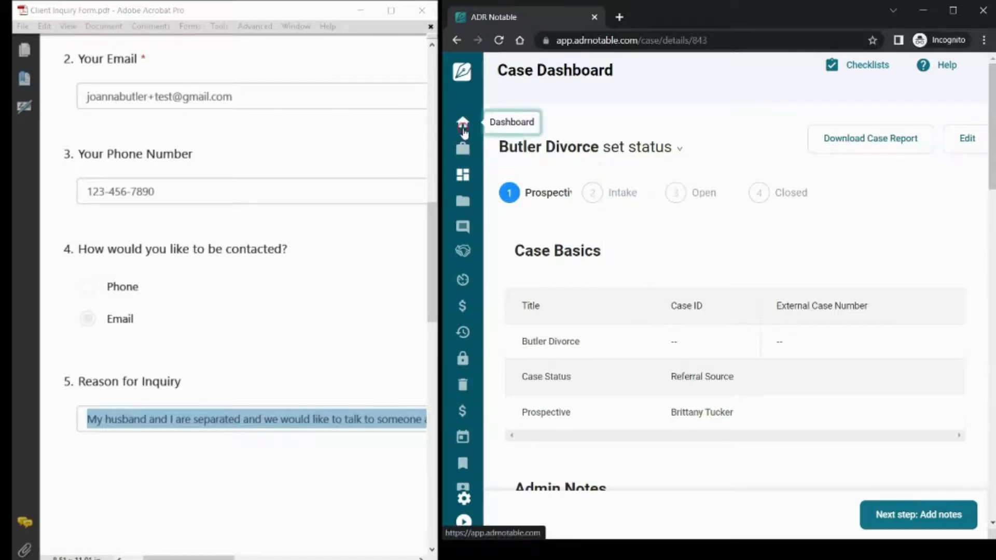
- Filter the dashboard Cases list from Open to Prospective only, leaving just Butler Divorce
{"action": "left_click", "coordinate": [463, 127]}
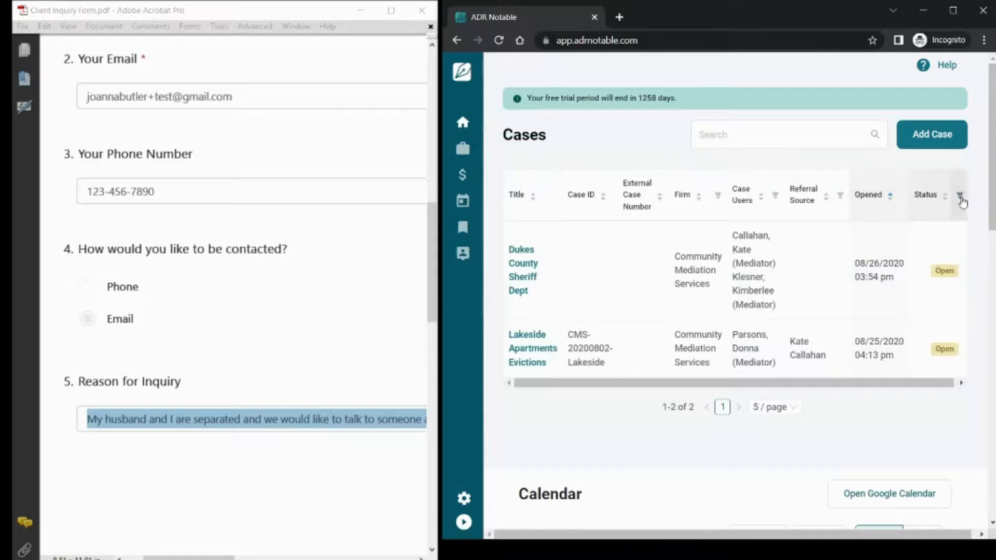
{"action": "left_click", "coordinate": [961, 200]}
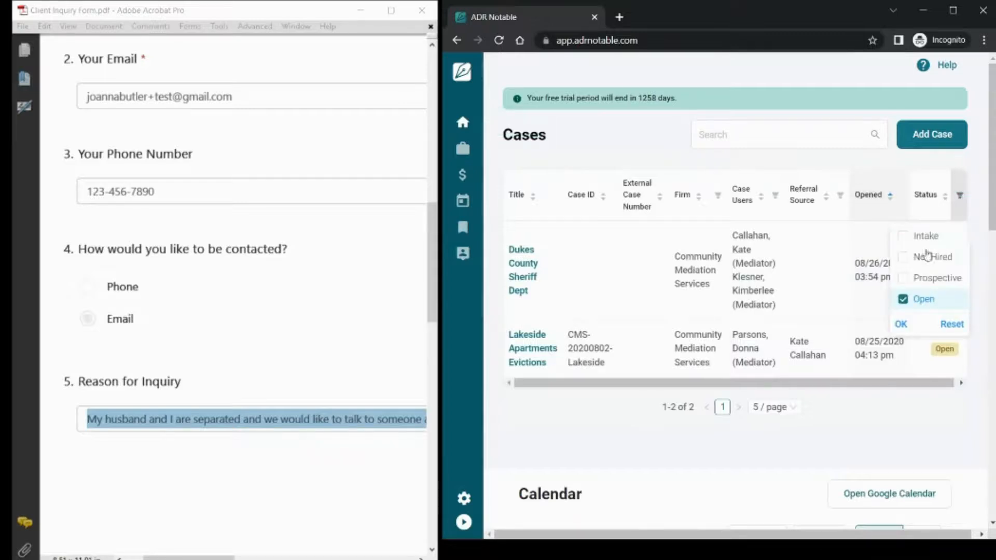
{"action": "left_click", "coordinate": [903, 300]}
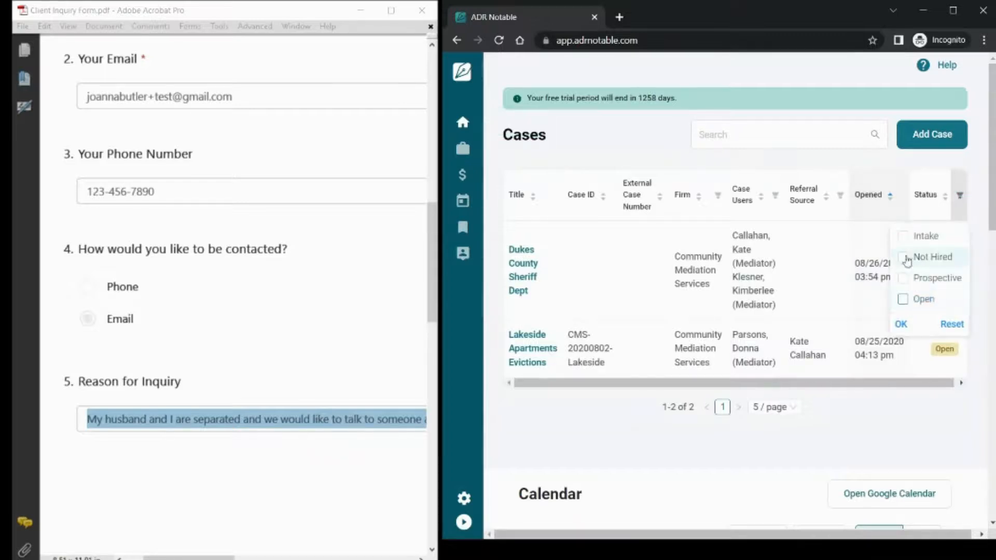
{"action": "left_click", "coordinate": [905, 279]}
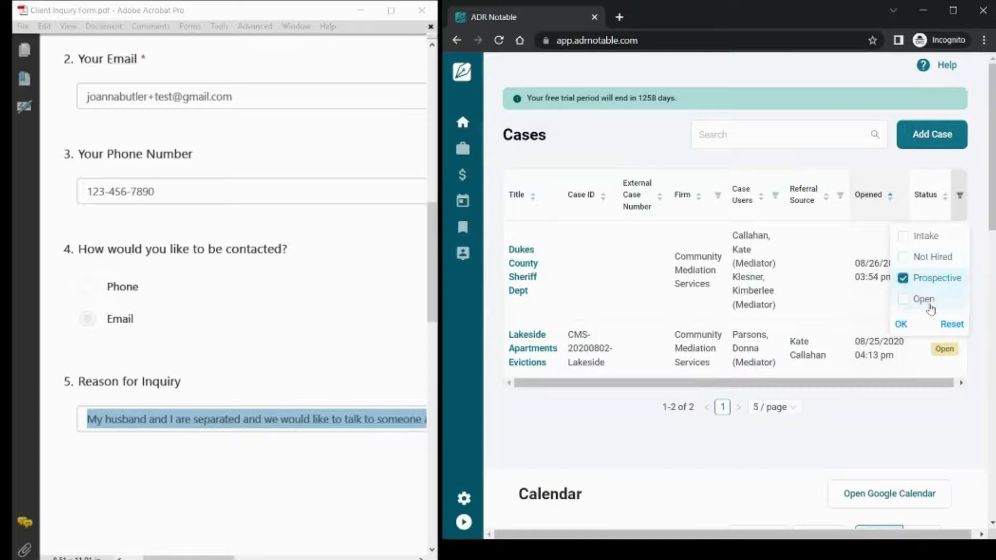
{"action": "left_click", "coordinate": [901, 324]}
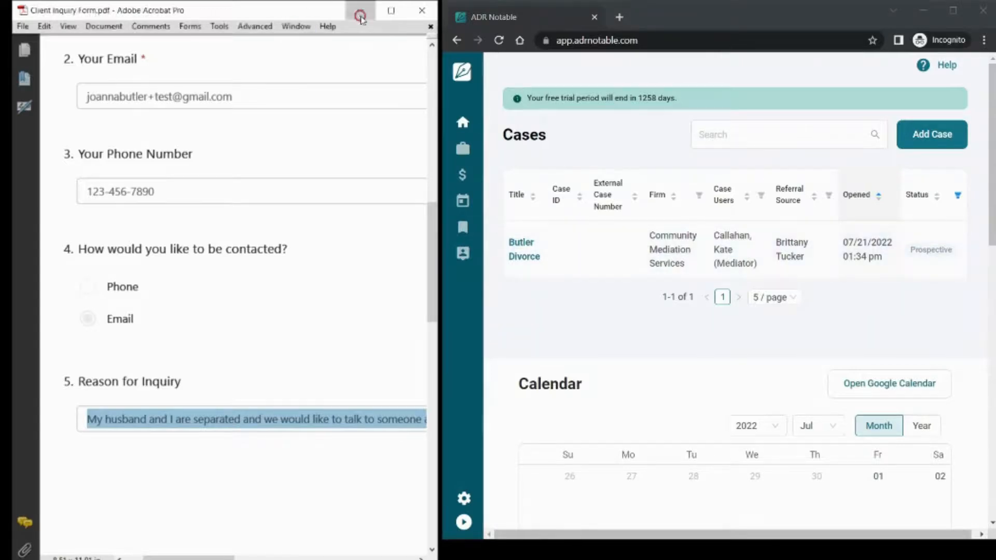
{"action": "left_click", "coordinate": [361, 11]}
- Maximise the browser, open Butler Divorce, and try the Intake and Closed, Not Hired statuses
{"action": "left_click", "coordinate": [953, 10]}
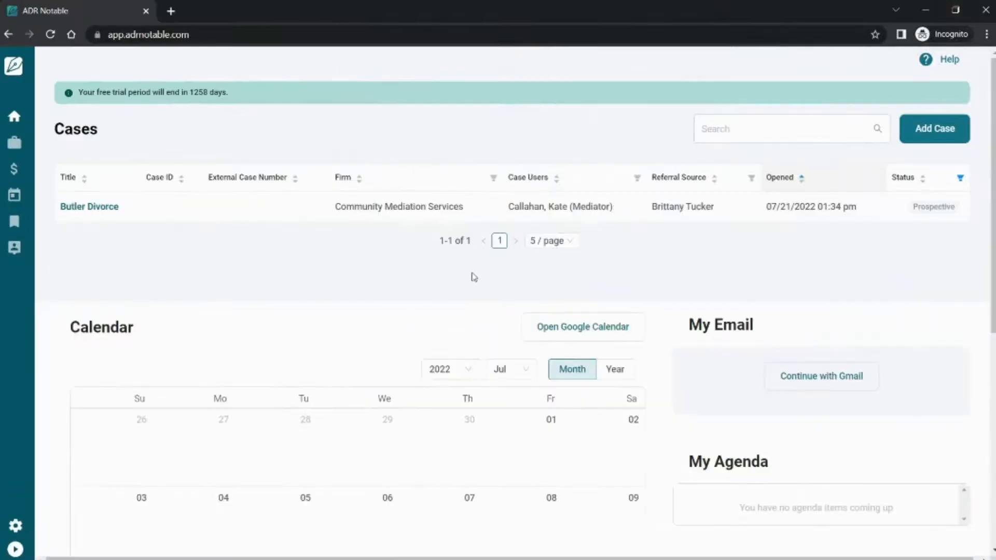
{"action": "left_click", "coordinate": [305, 205]}
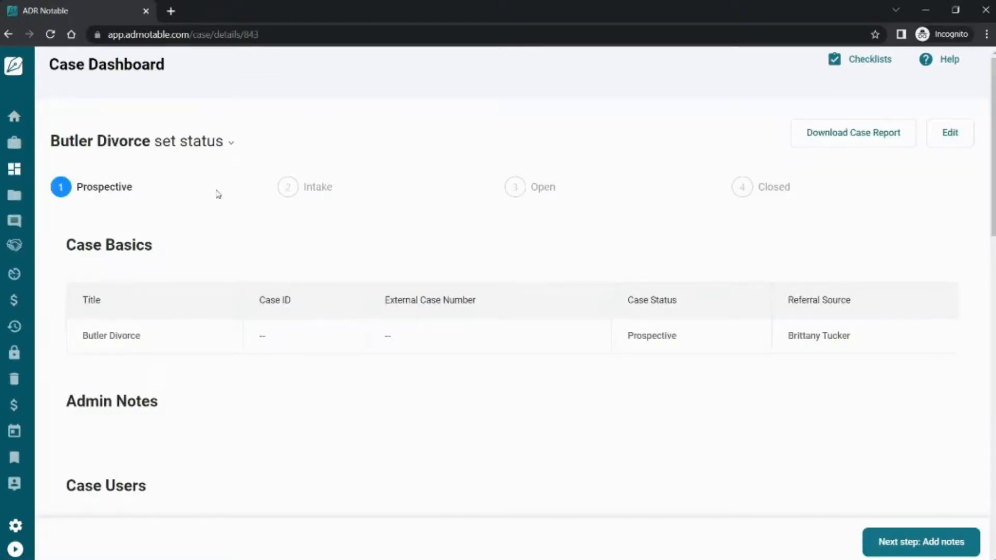
{"action": "left_click", "coordinate": [231, 143]}
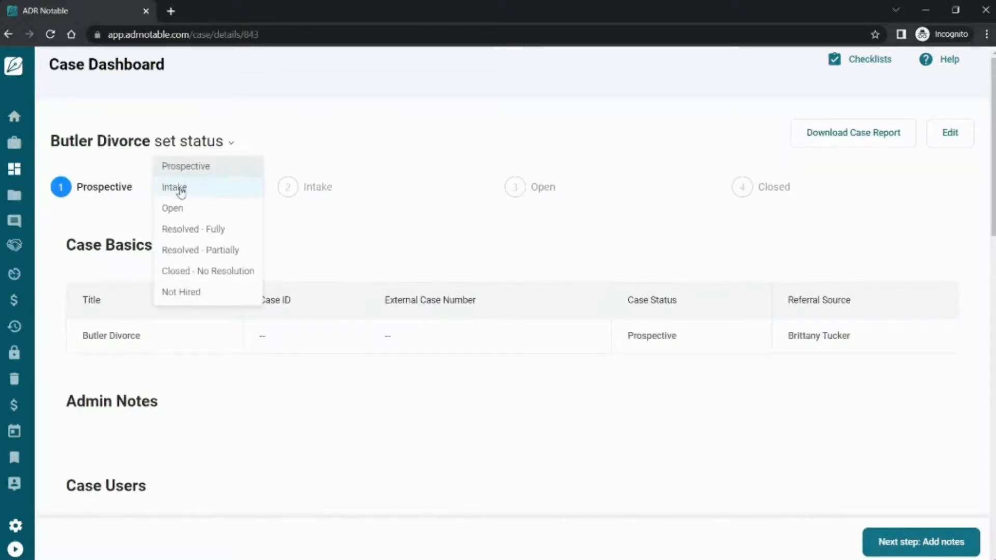
{"action": "left_click", "coordinate": [178, 189]}
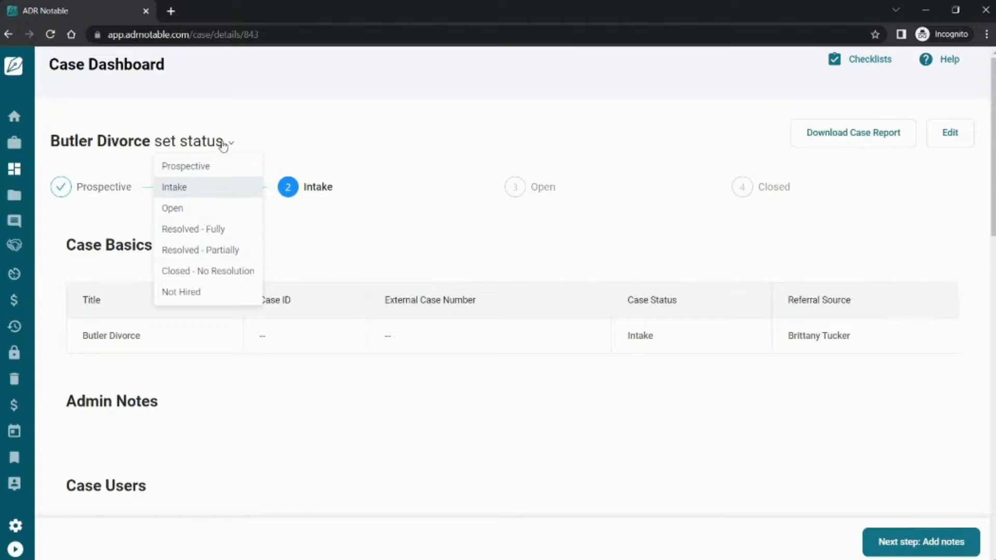
{"action": "left_click", "coordinate": [189, 293]}
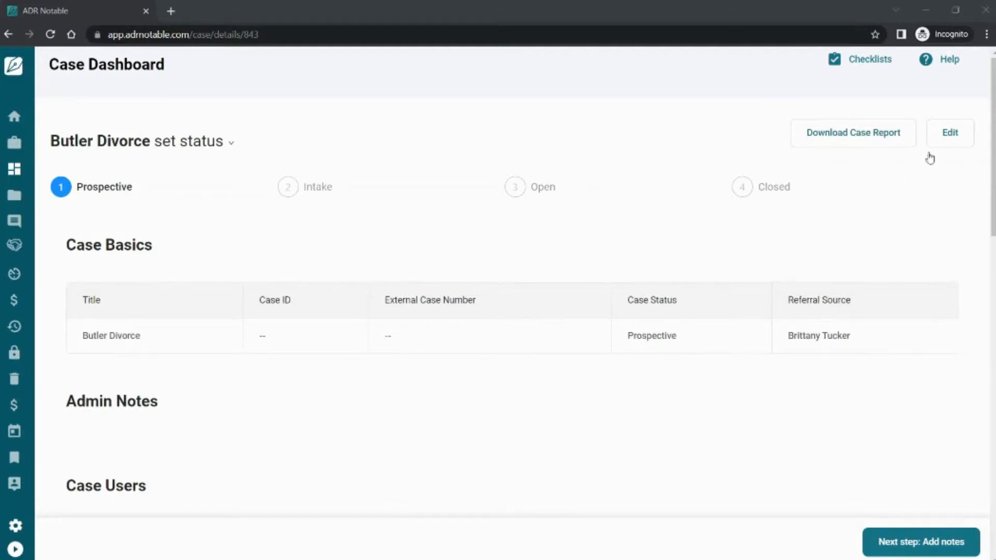
- Add bulleted admin notes: the 7/31 thank-you email and '8/4 followed up… phone call; left message', then save
{"action": "left_click", "coordinate": [952, 136]}
{"action": "scroll", "coordinate": [314, 363], "scroll_direction": "down", "scroll_amount": 12}
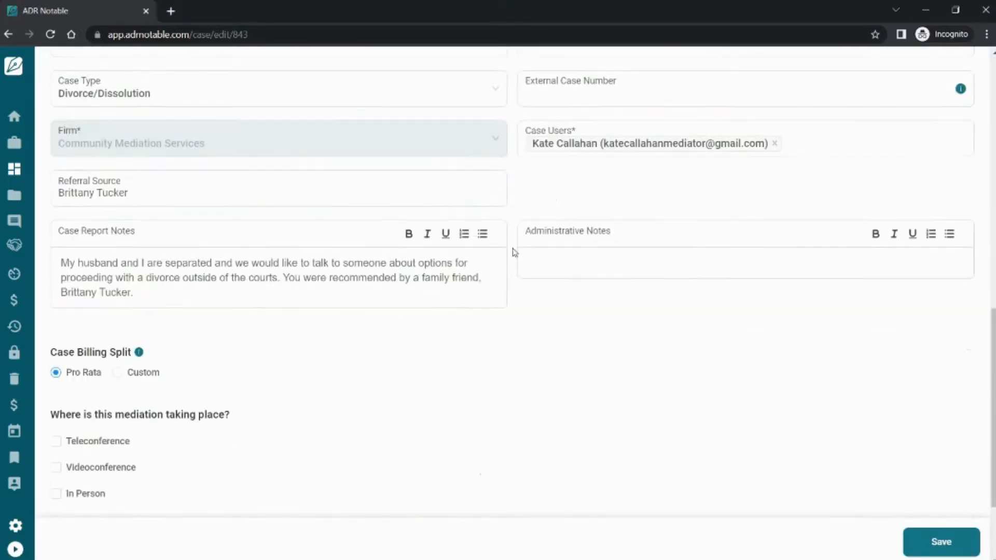
{"action": "left_click", "coordinate": [532, 258]}
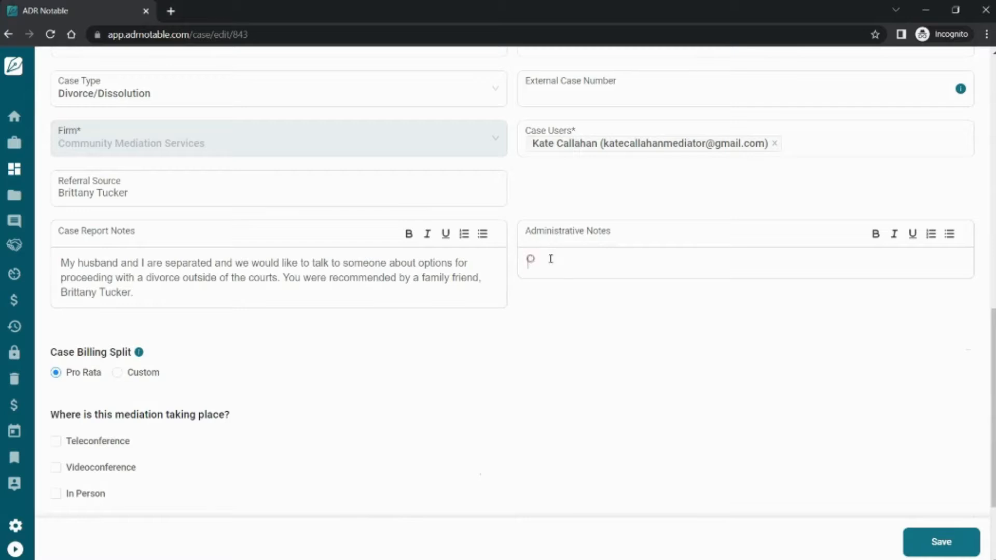
{"action": "left_click", "coordinate": [950, 234]}
{"action": "type", "text": "7/31:  Sent email thank you and invitation for a Consultation"}
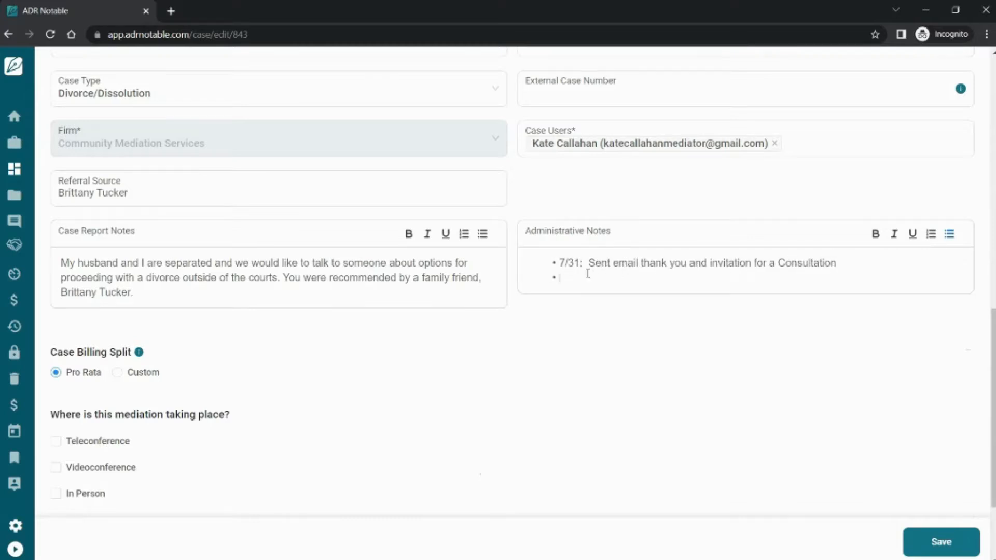
{"action": "type", "text": "8/4 followed up on 7/31 email wit"}
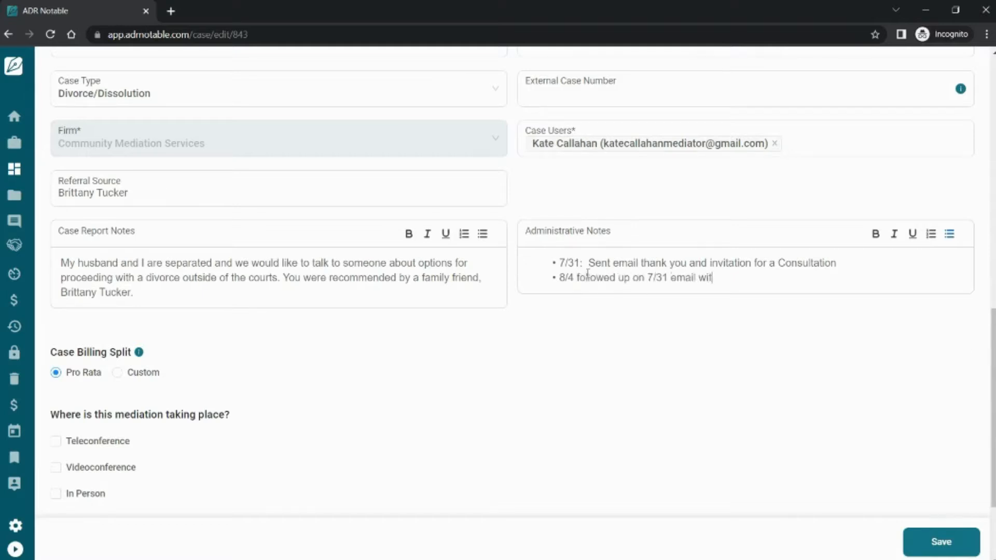
{"action": "type", "text": "h a phone call; left message"}
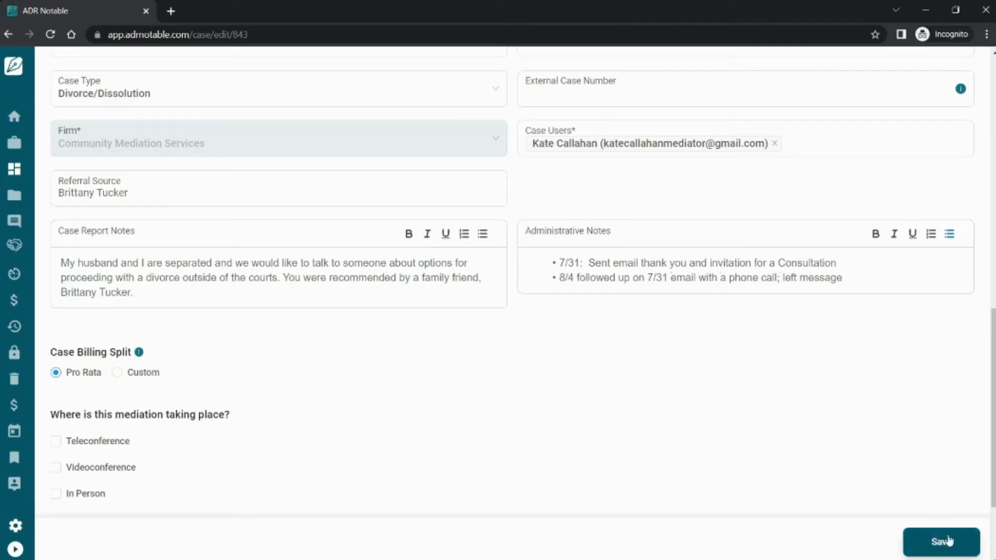
{"action": "left_click", "coordinate": [943, 549]}
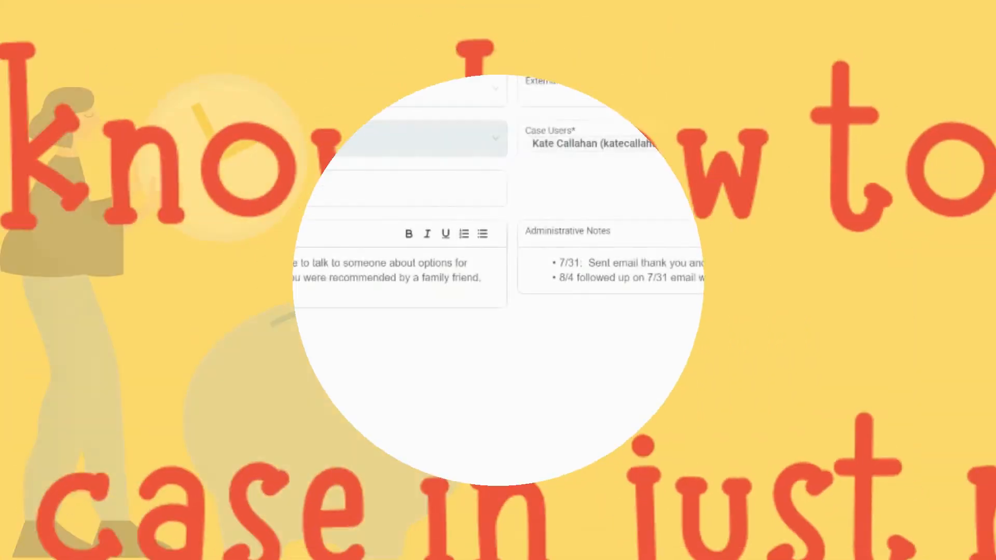